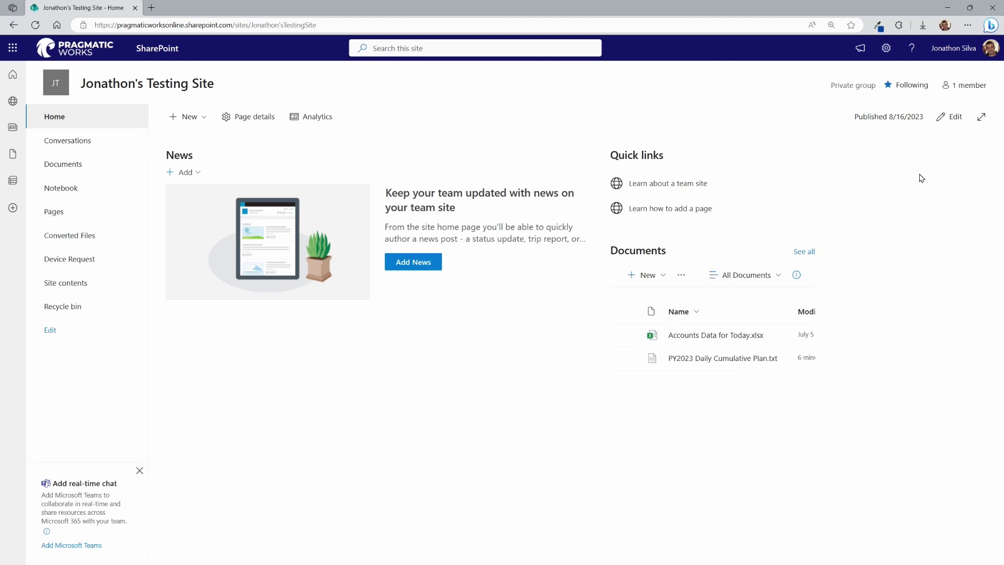
# - Switch the team site home page into edit mode
pyautogui.click(949, 120)
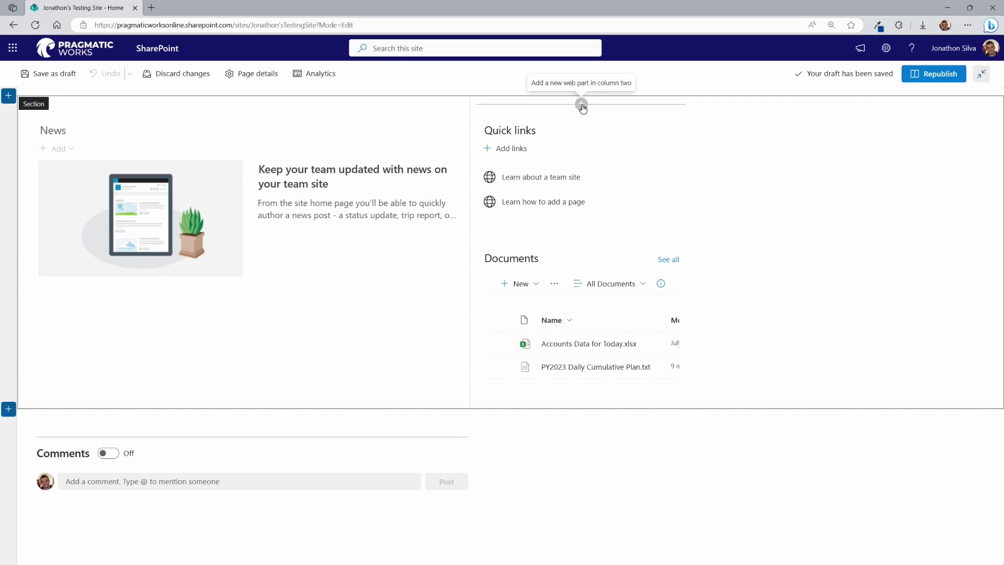
# - Open the web part gallery for column two and browse it in list and grid views
pyautogui.click(582, 104)
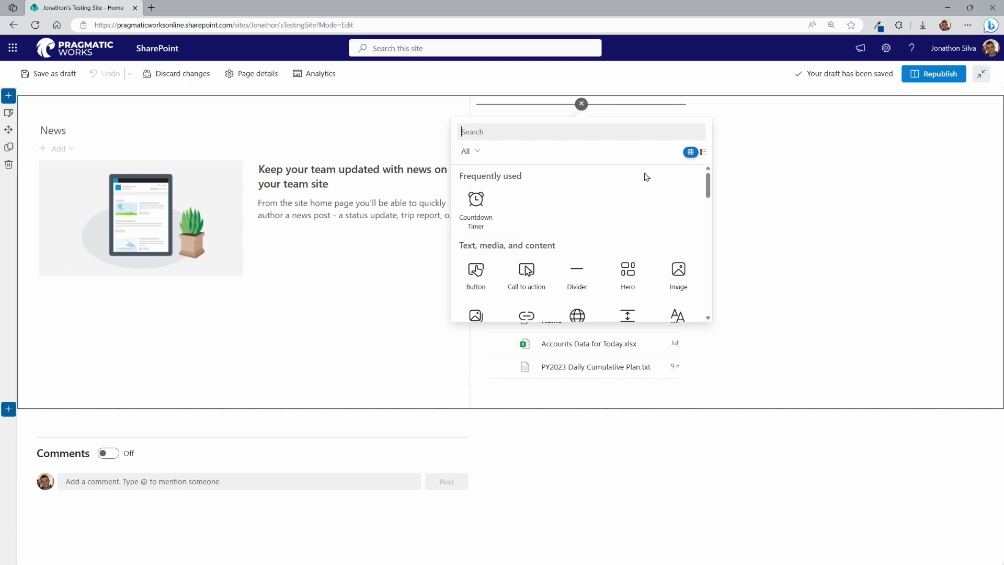
pyautogui.click(704, 153)
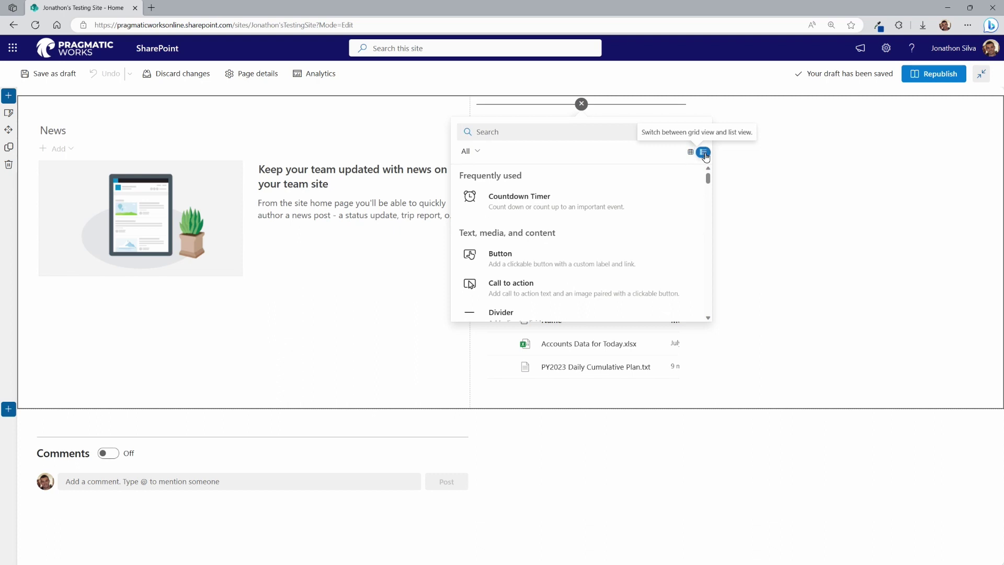
pyautogui.click(691, 152)
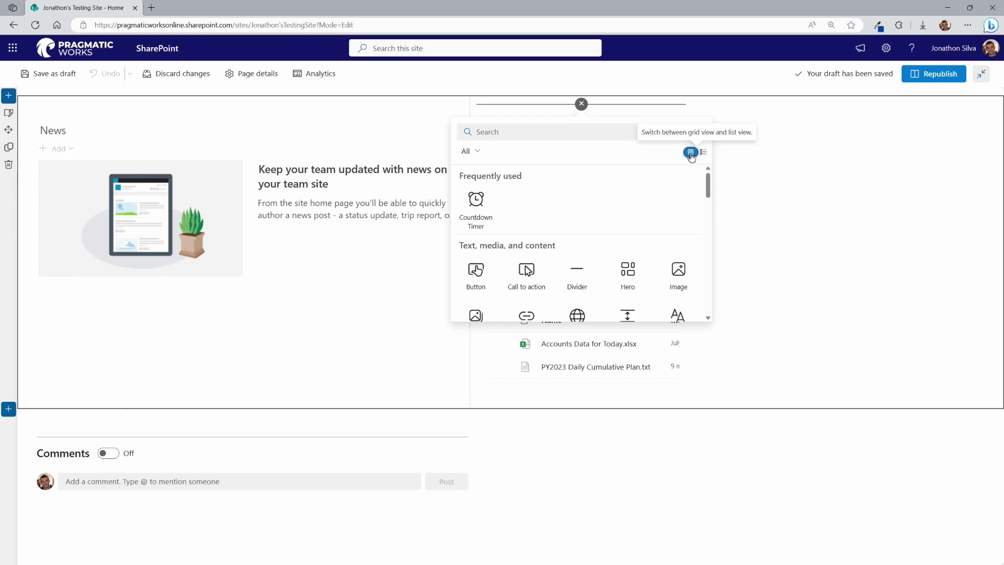
pyautogui.scroll(-2, 586, 206)
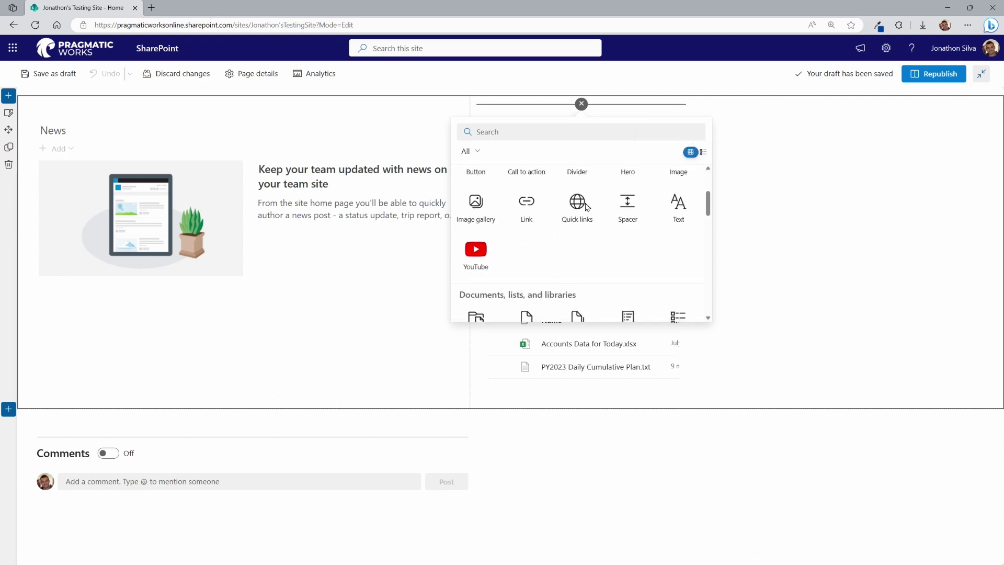
pyautogui.scroll(-1, 586, 206)
pyautogui.scroll(3, 581, 211)
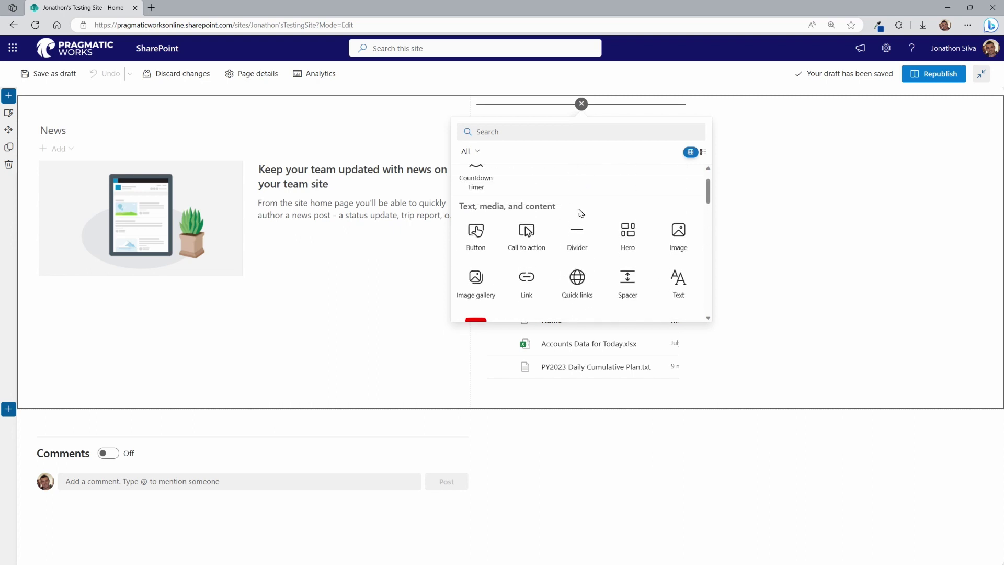
pyautogui.scroll(-5, 581, 211)
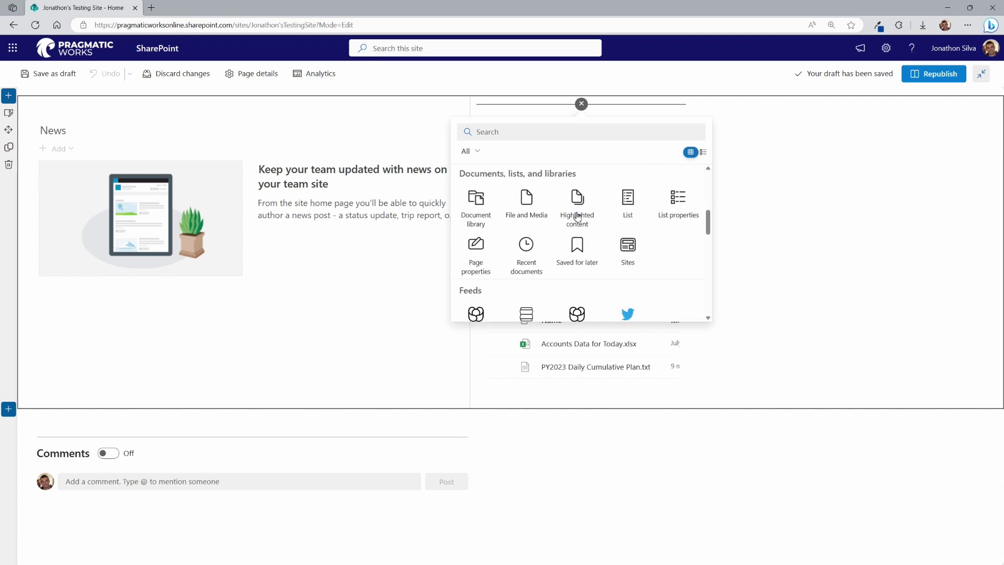
pyautogui.scroll(-7, 577, 215)
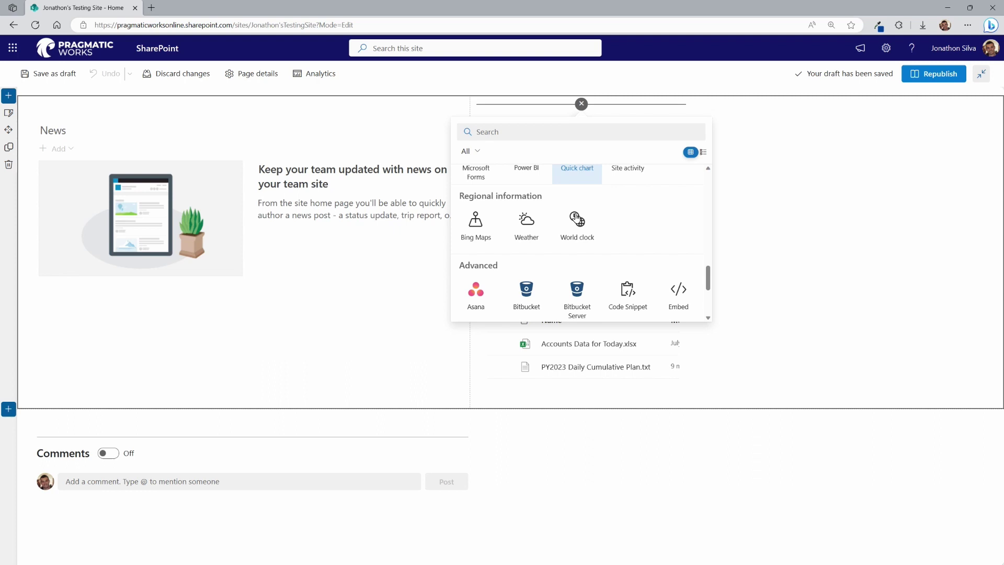
pyautogui.scroll(-3, 591, 243)
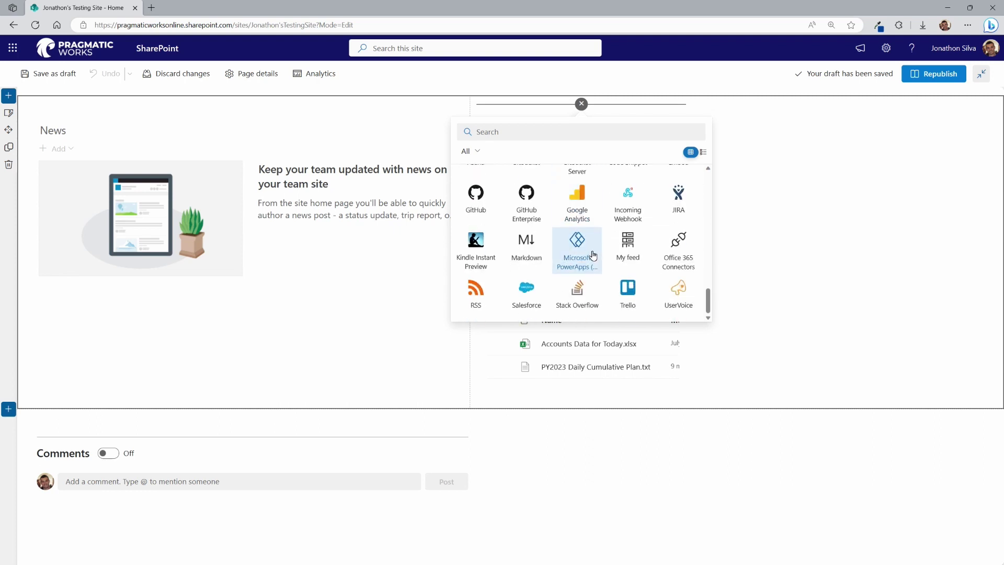
pyautogui.scroll(2, 591, 251)
pyautogui.scroll(3, 601, 246)
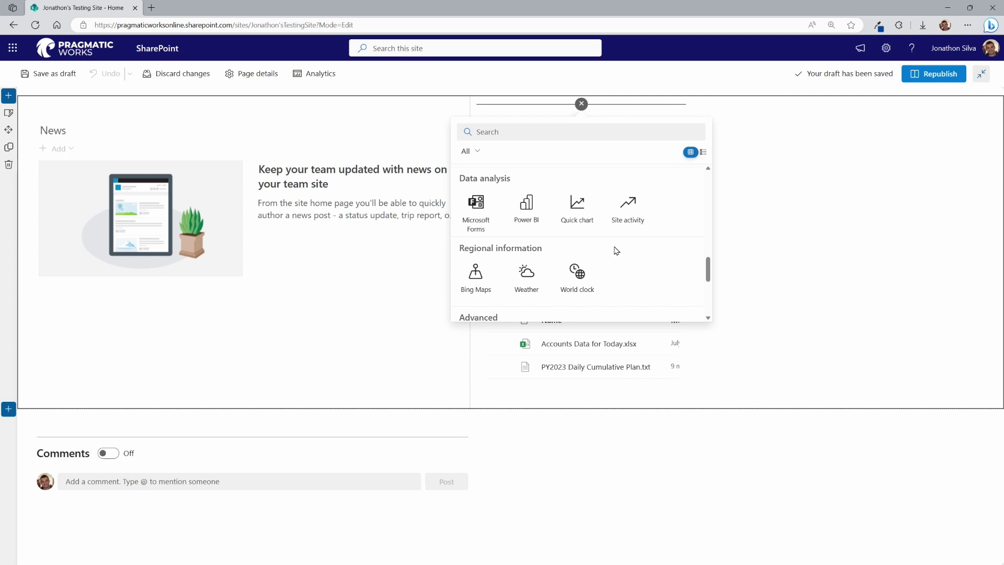
pyautogui.scroll(-1, 617, 241)
pyautogui.scroll(3, 618, 230)
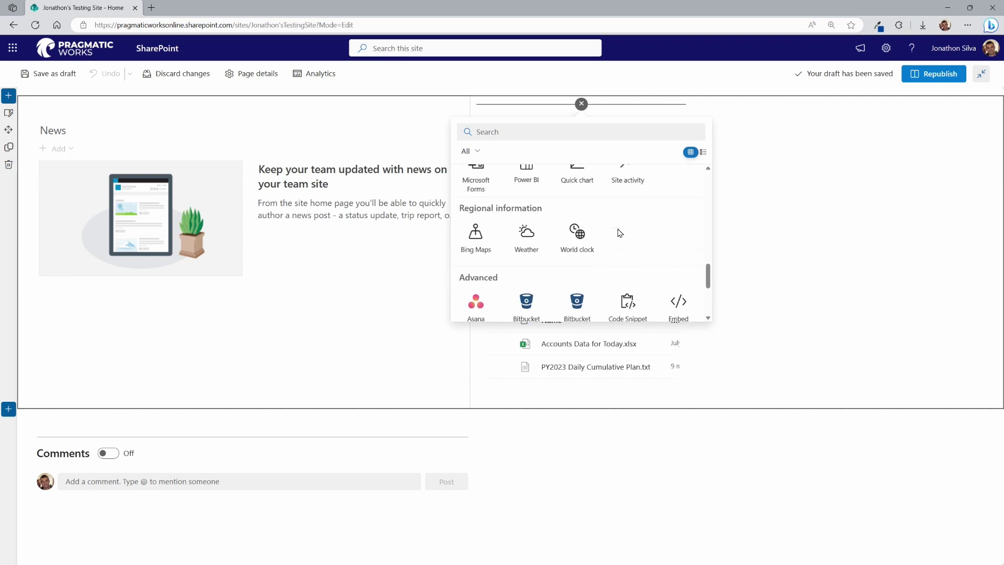
pyautogui.scroll(1, 616, 227)
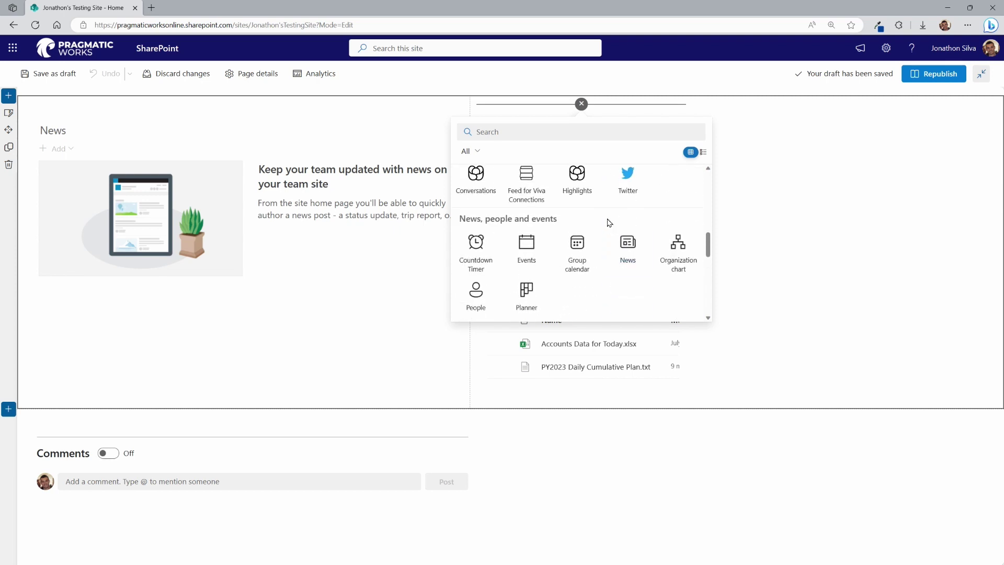
pyautogui.scroll(3, 604, 219)
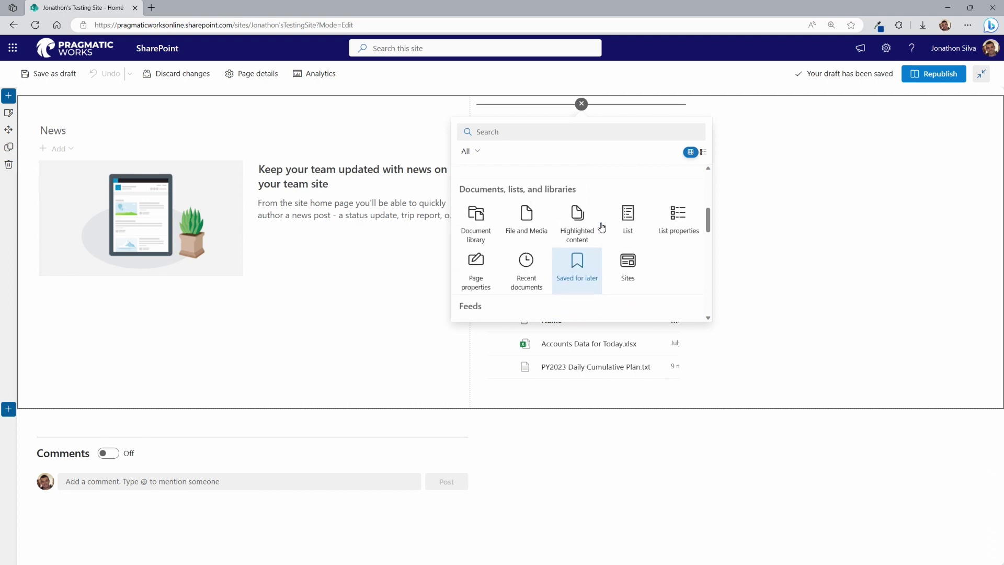
# - Insert a List web part showing the Device Request list at the top of the right column
pyautogui.click(641, 240)
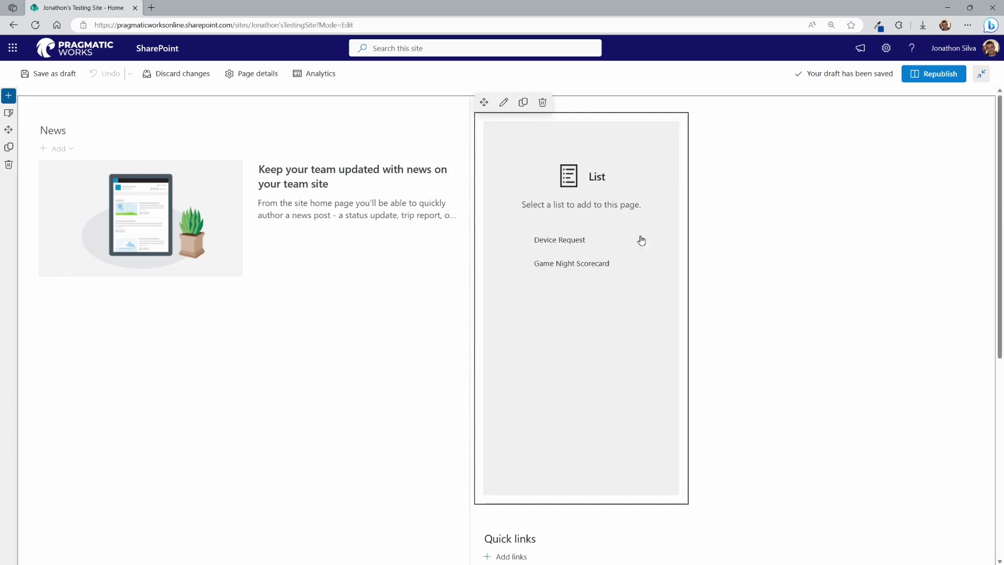
pyautogui.click(560, 240)
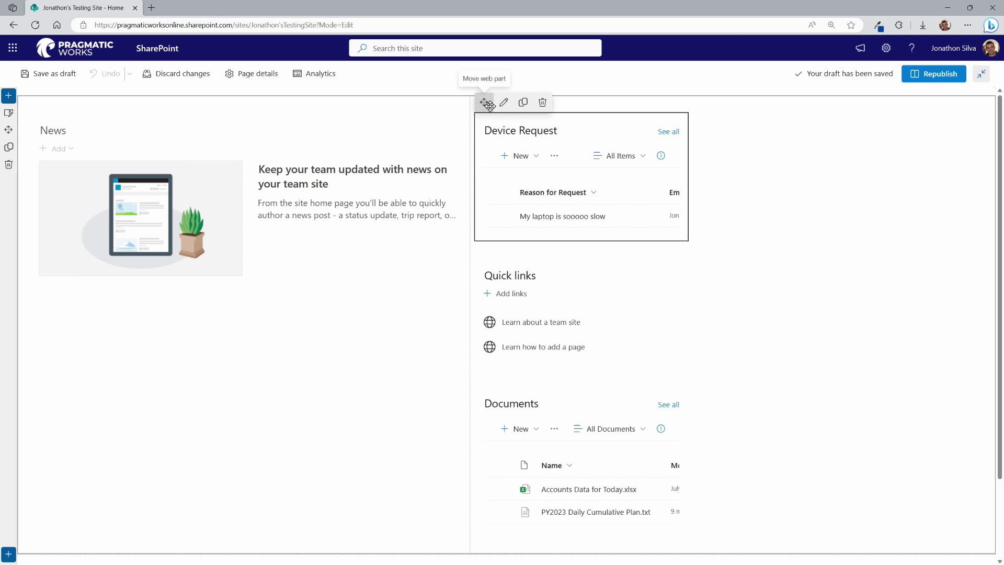
pyautogui.moveTo(484, 103)
pyautogui.mouseDown()
pyautogui.moveTo(506, 107)
pyautogui.moveTo(486, 106)
pyautogui.moveTo(575, 163)
pyautogui.moveTo(560, 249)
pyautogui.moveTo(532, 299)
pyautogui.moveTo(525, 122)
pyautogui.mouseUp()
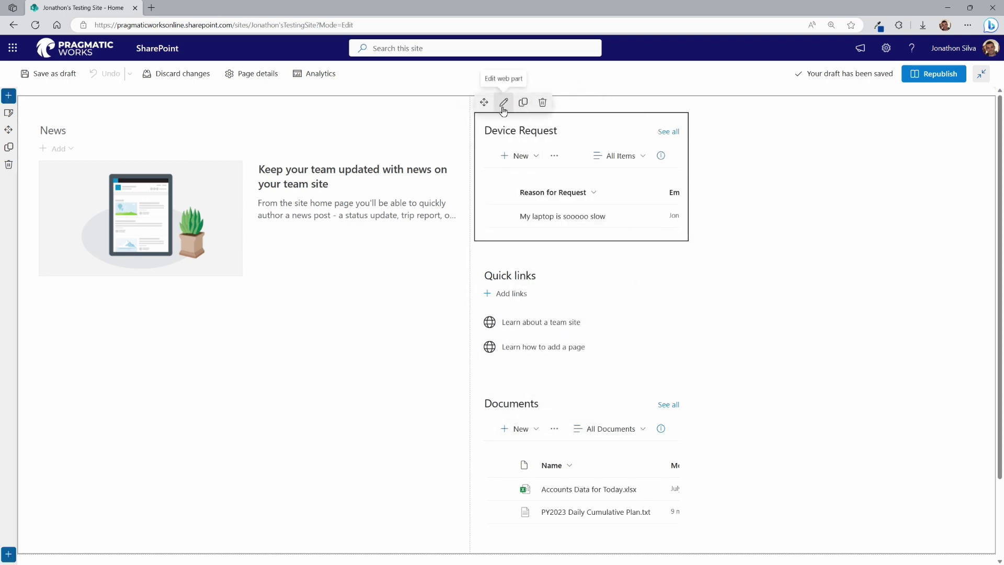
# - Keep the All Items view, hide See all, apply Medium size, then choose Autosize for the Device Request list
pyautogui.click(502, 108)
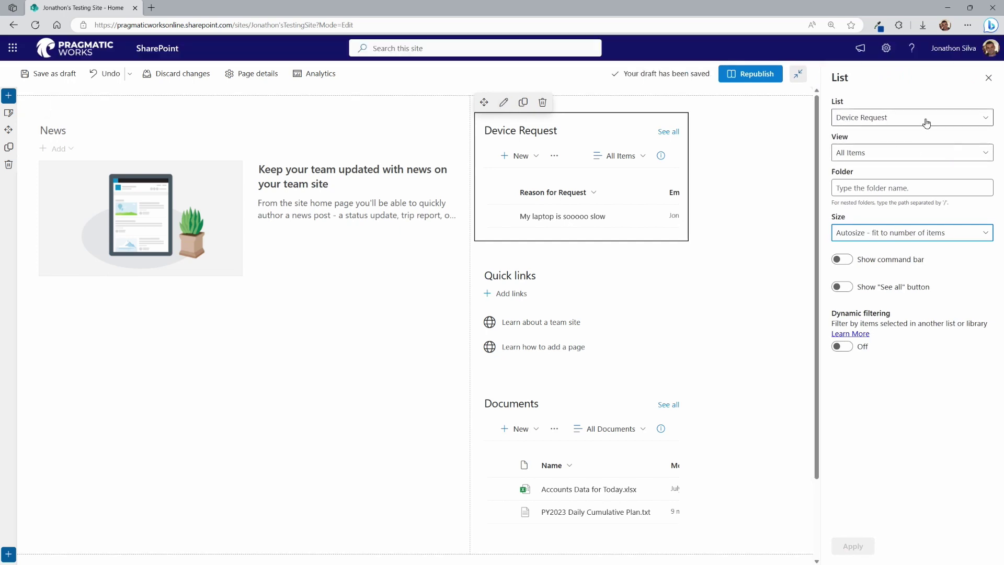
pyautogui.click(916, 157)
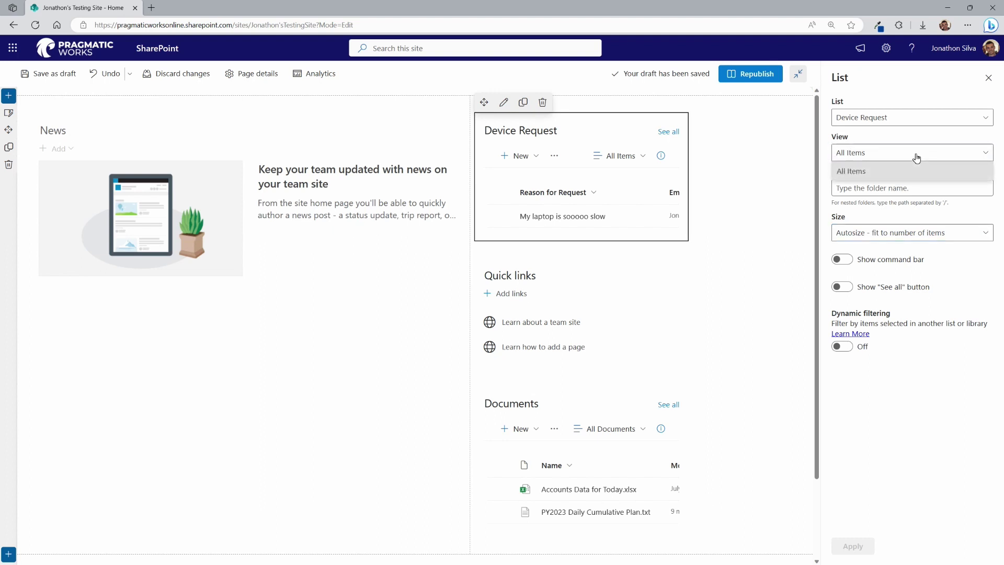
pyautogui.click(916, 157)
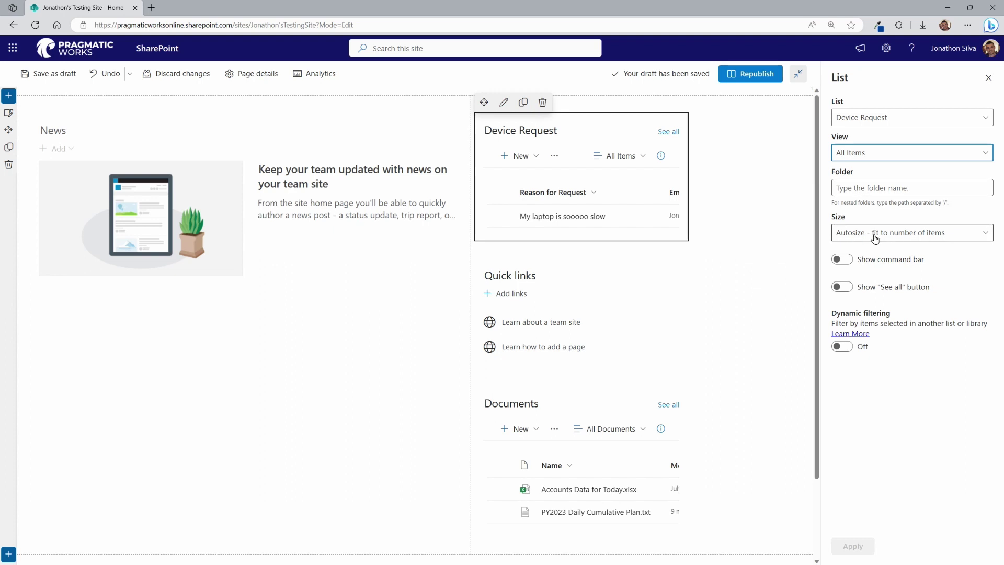
pyautogui.click(955, 238)
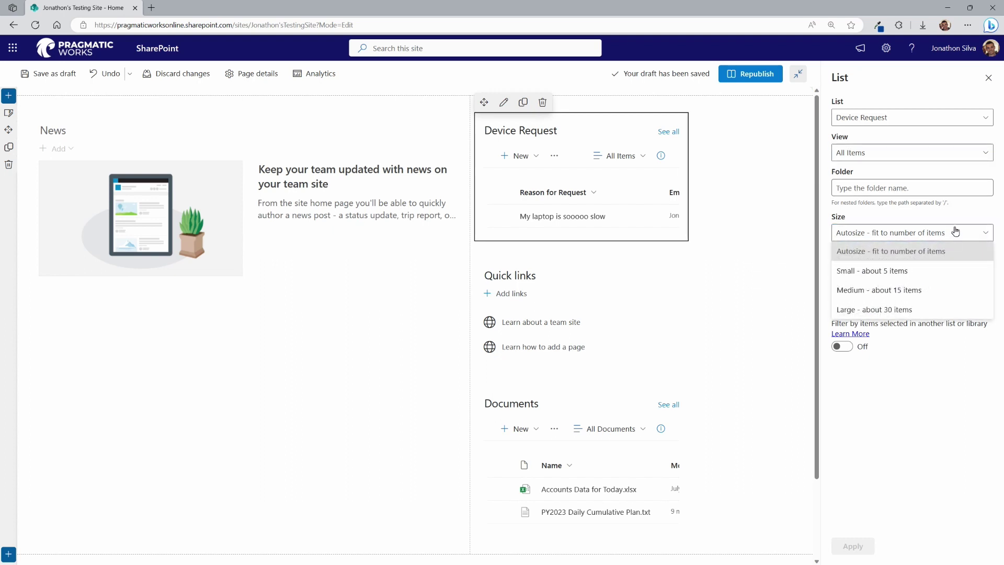
pyautogui.click(942, 291)
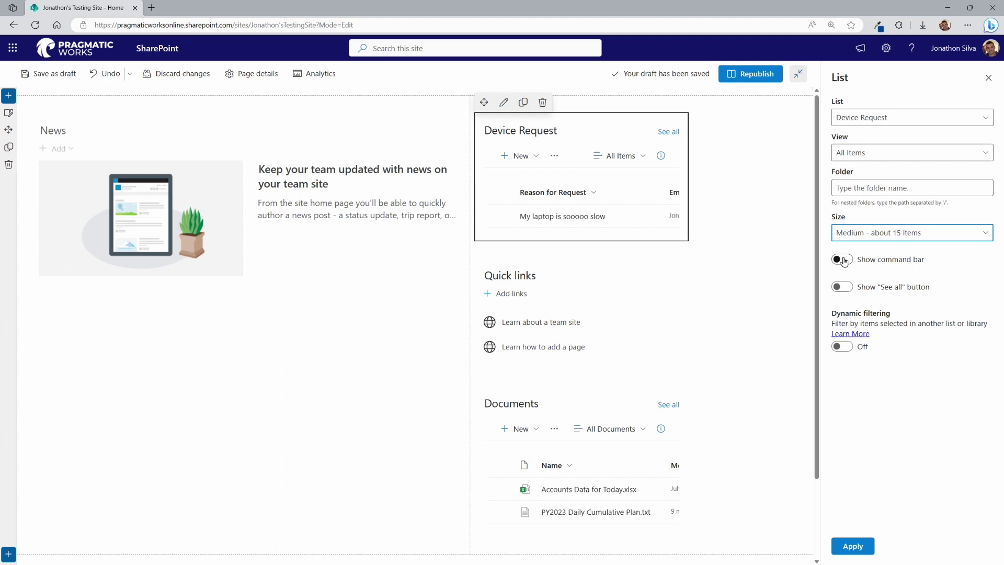
pyautogui.click(842, 291)
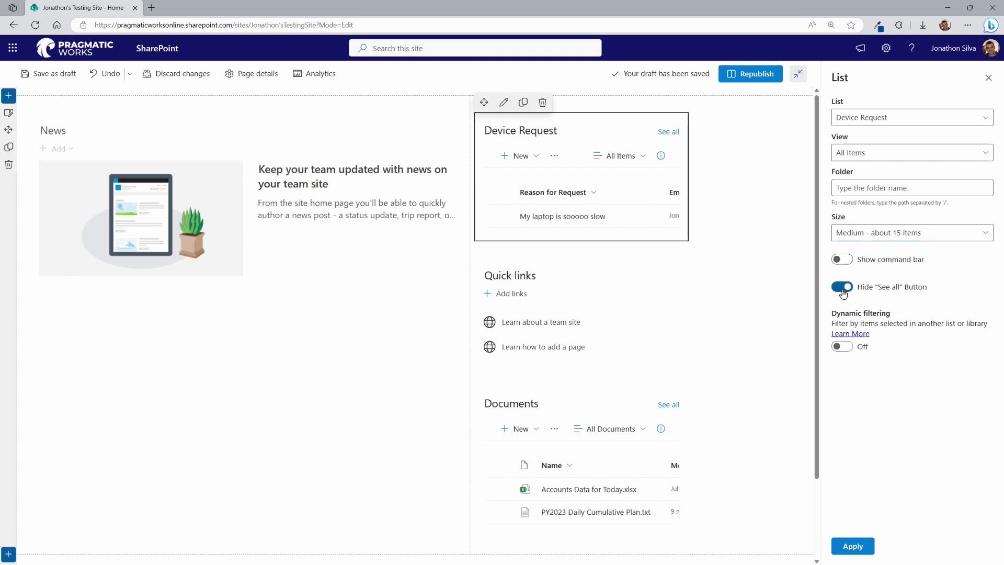
pyautogui.click(847, 547)
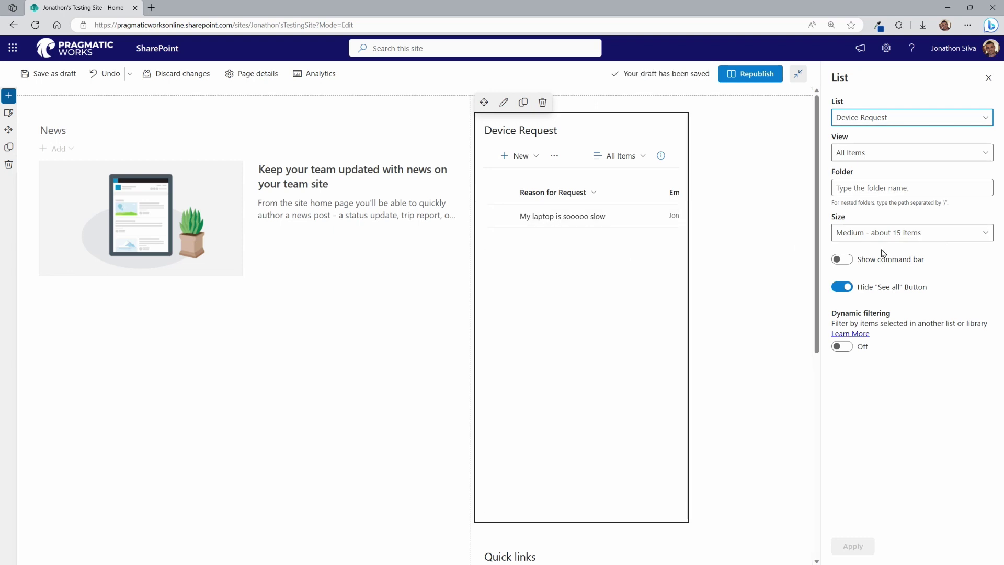
pyautogui.click(909, 234)
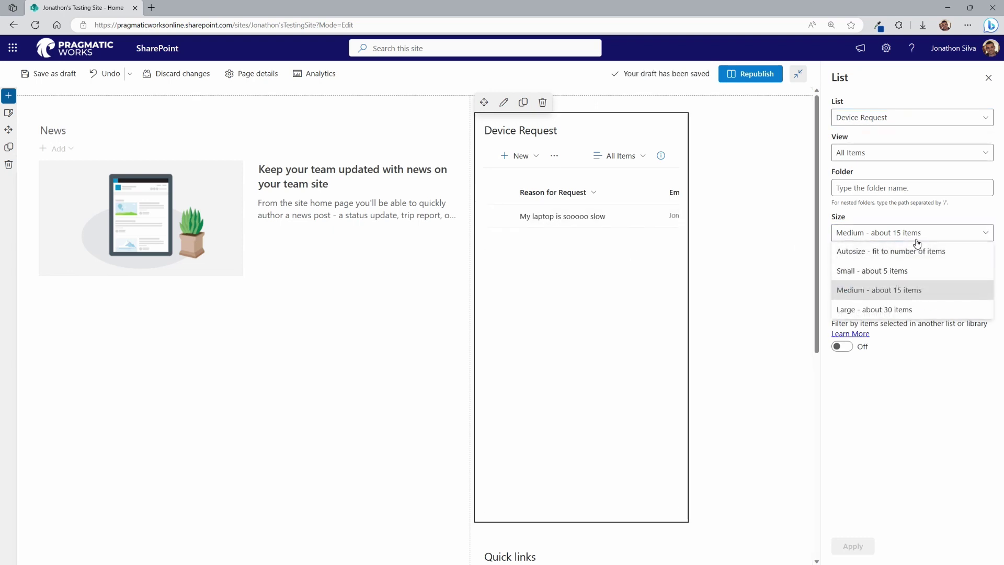
pyautogui.click(903, 253)
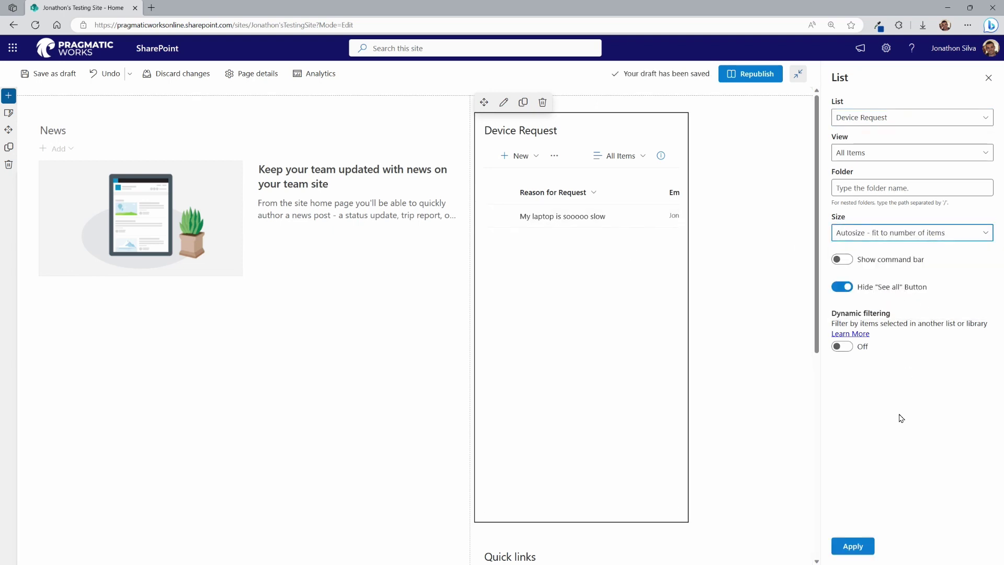
# - Apply Autosize, close the web part settings, and check the list's New and more-actions menus
pyautogui.click(870, 552)
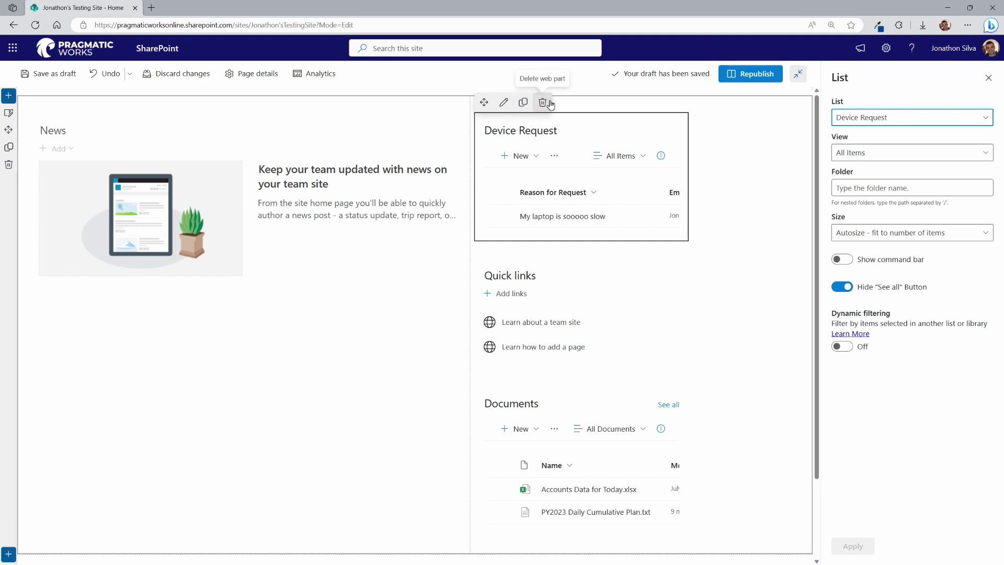
pyautogui.click(988, 77)
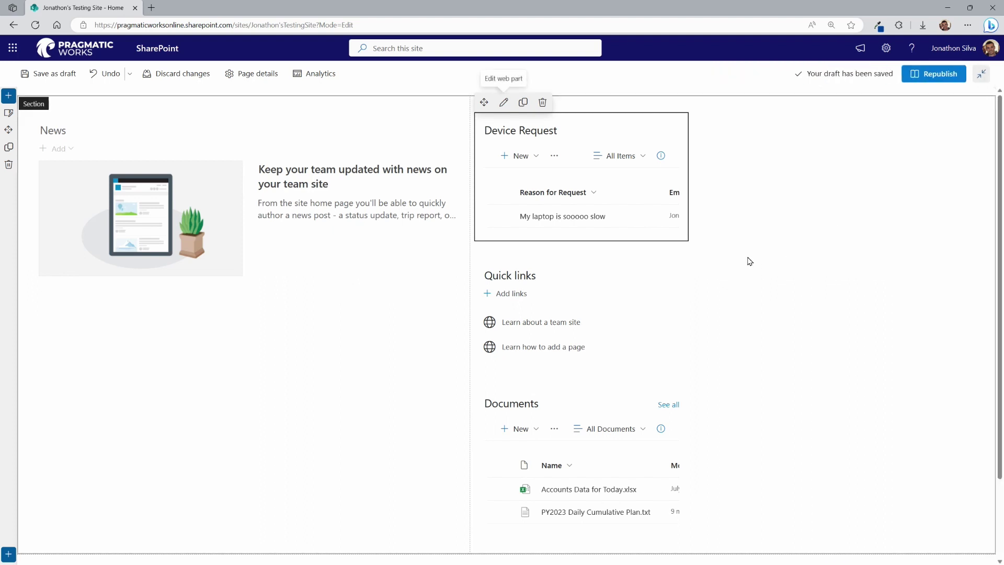
pyautogui.click(523, 156)
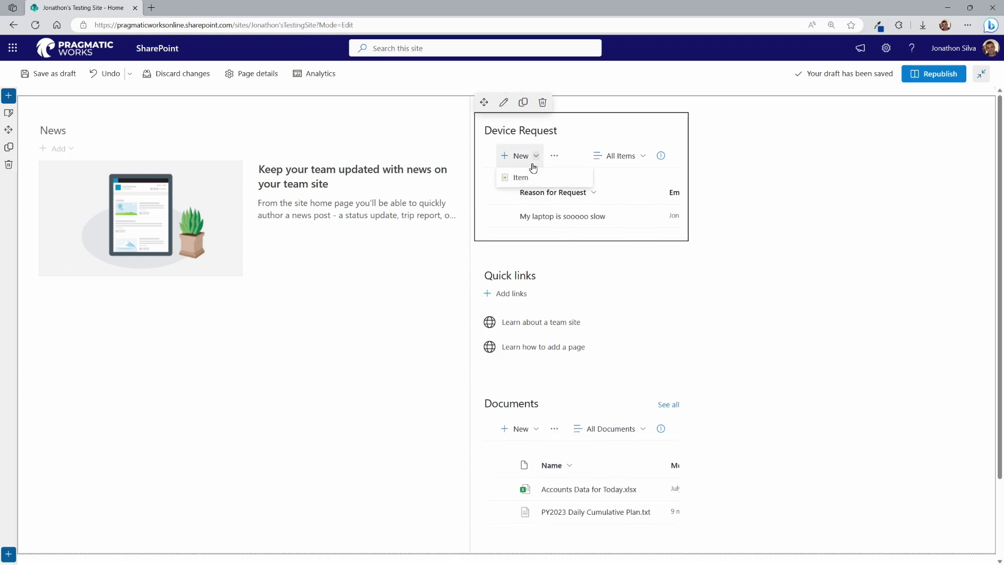
pyautogui.click(555, 156)
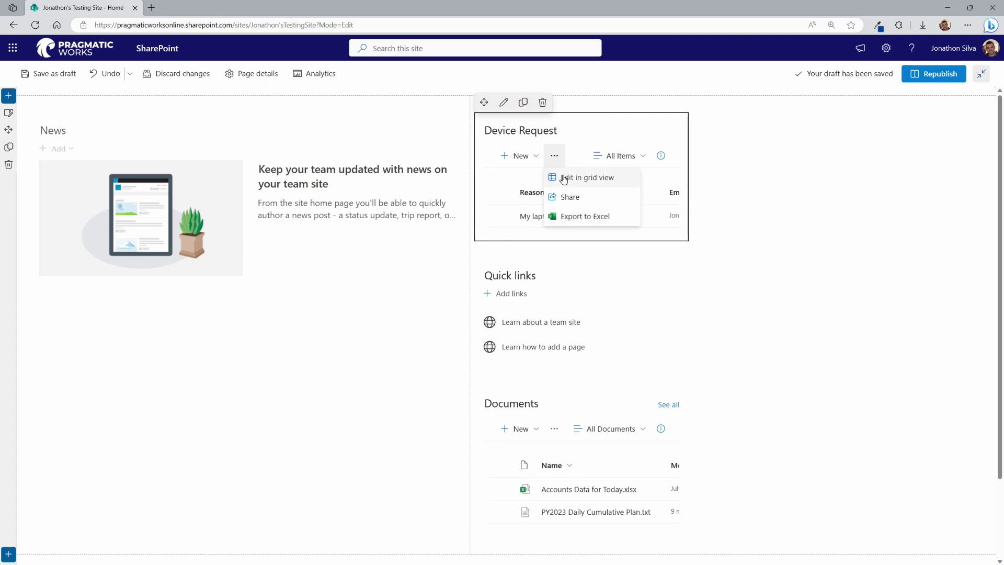
pyautogui.click(554, 155)
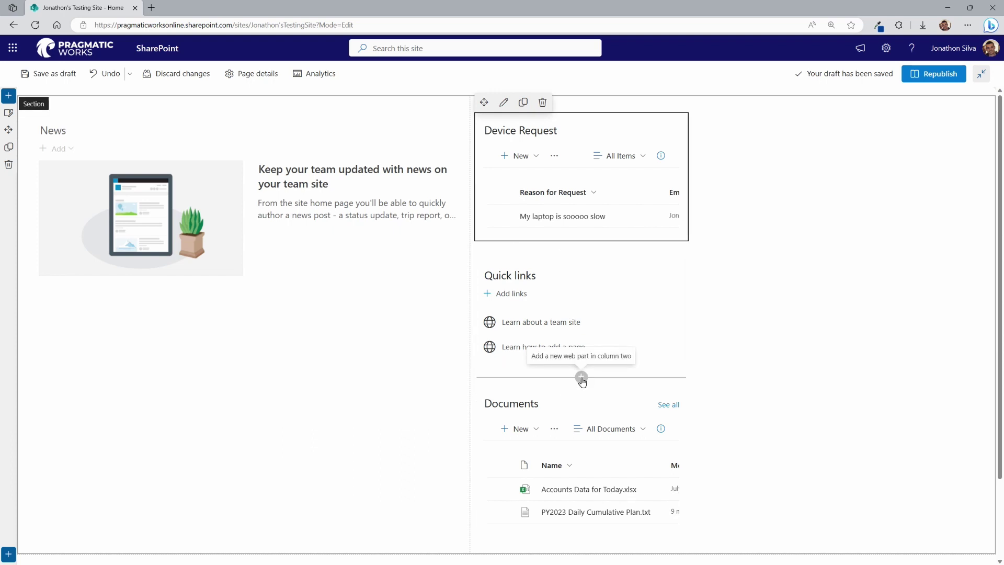
# - Insert a Microsoft Forms web part above Documents, found by searching the gallery for 'form'
pyautogui.click(582, 378)
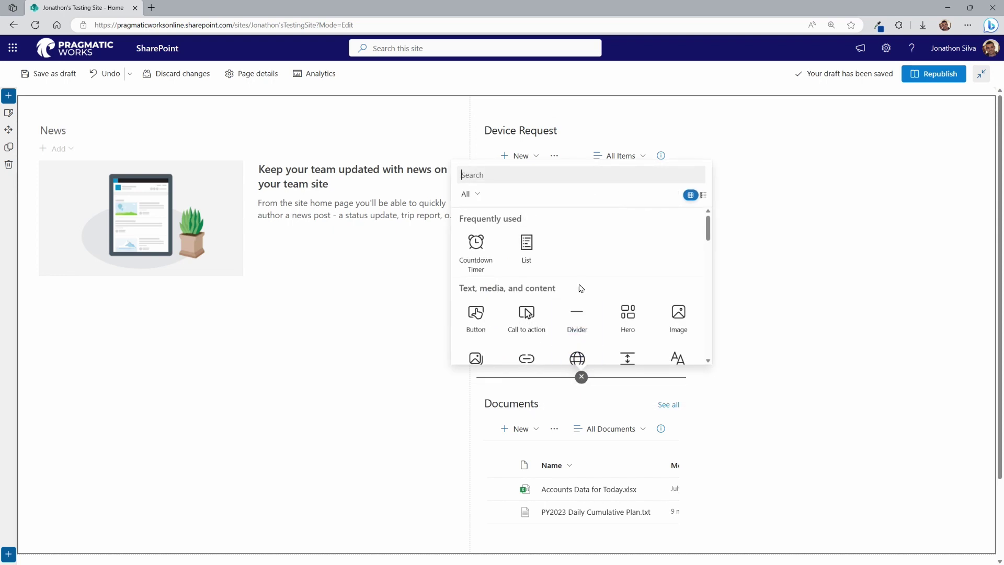
pyautogui.scroll(-2, 586, 264)
pyautogui.scroll(-3, 601, 335)
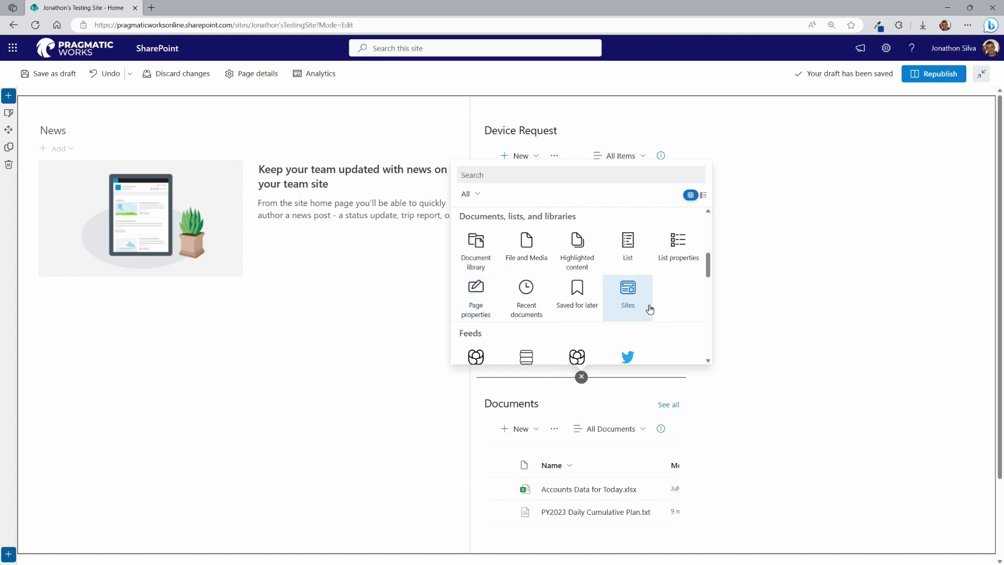
pyautogui.scroll(-2, 654, 297)
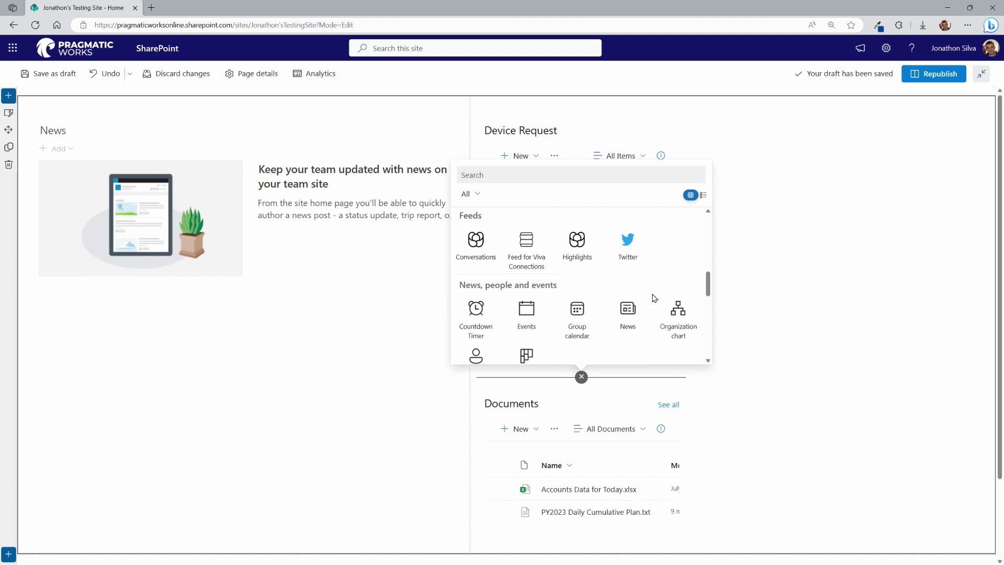
pyautogui.scroll(-1, 649, 273)
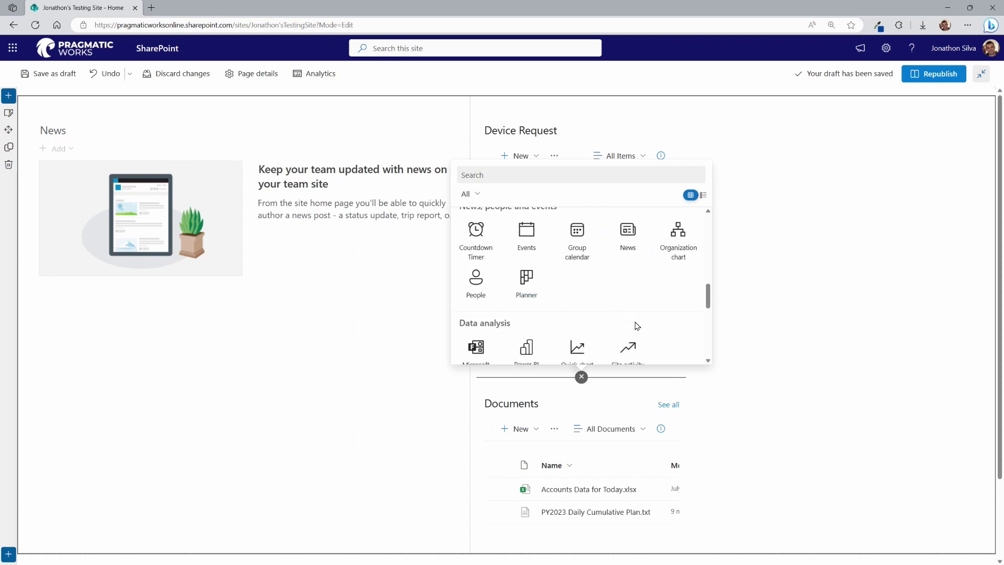
pyautogui.scroll(-2, 672, 248)
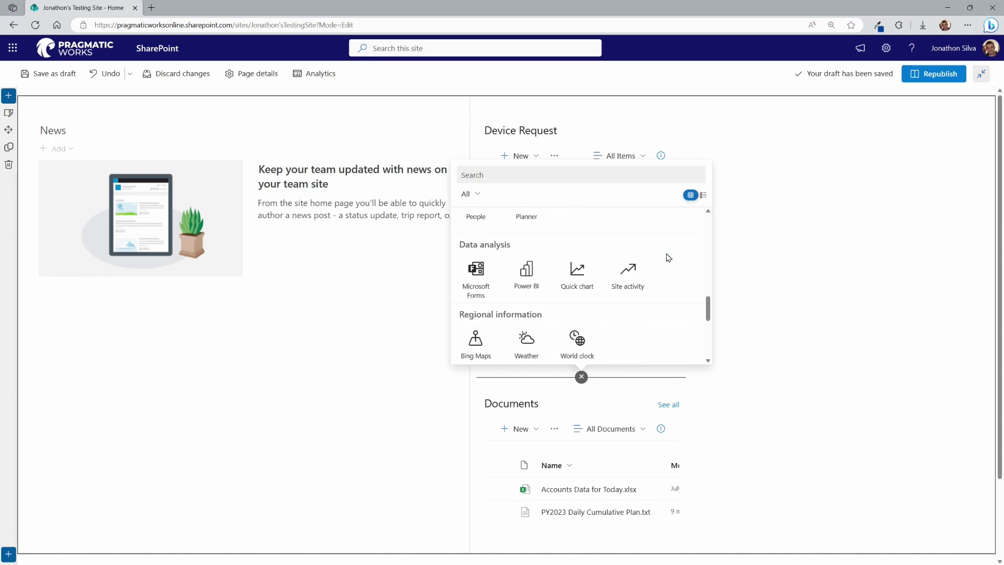
pyautogui.scroll(-2, 627, 291)
pyautogui.scroll(5, 619, 294)
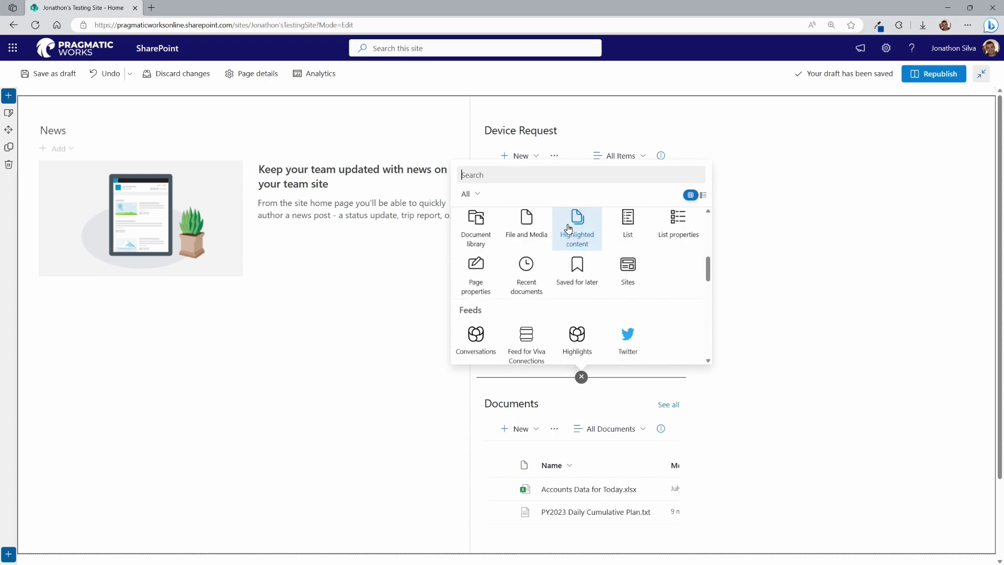
pyautogui.write('form')
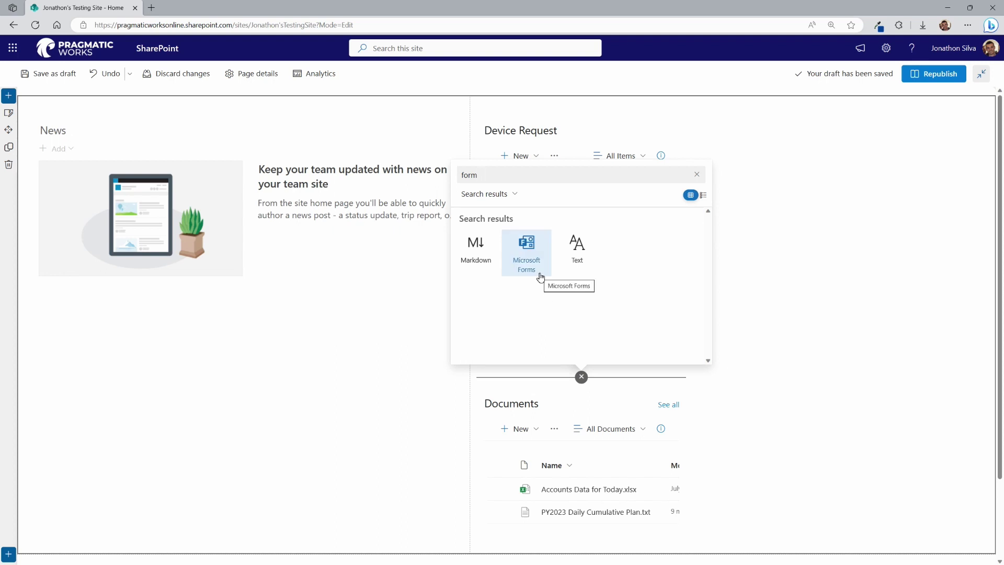
pyautogui.click(540, 276)
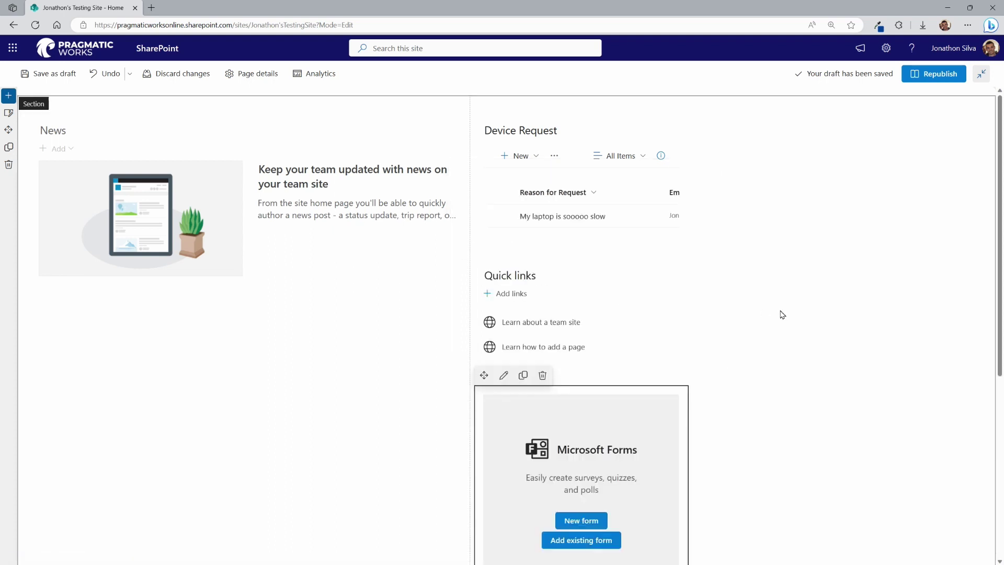
# - Create a new form named 'IT Assistance' from the Forms web part
pyautogui.scroll(-5, 780, 315)
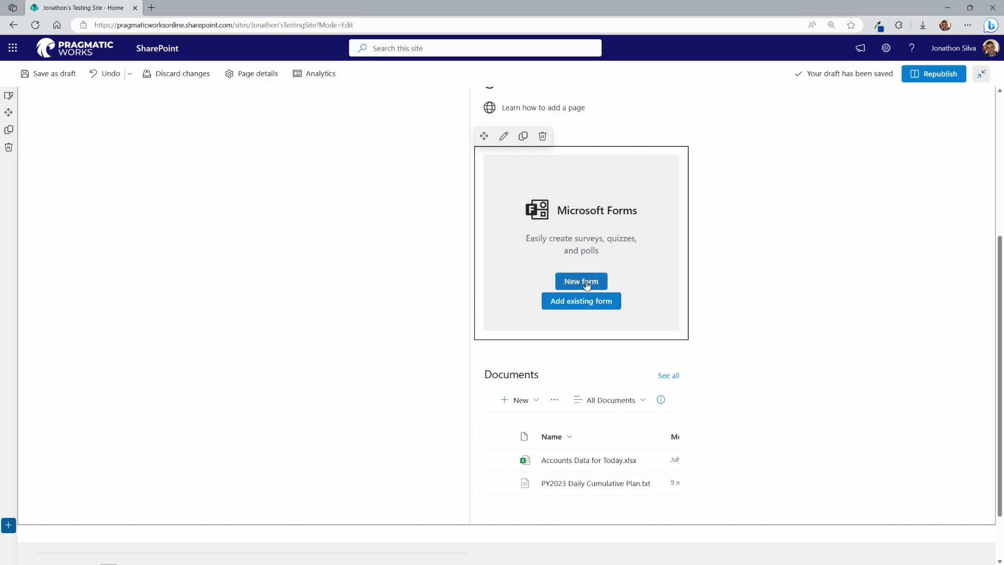
pyautogui.click(592, 283)
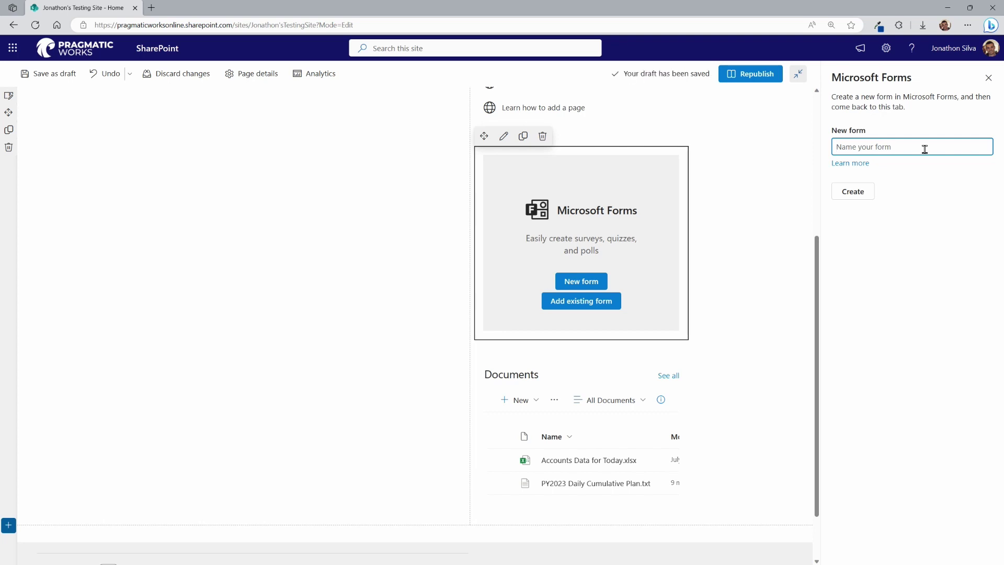
pyautogui.write('IT Assistance')
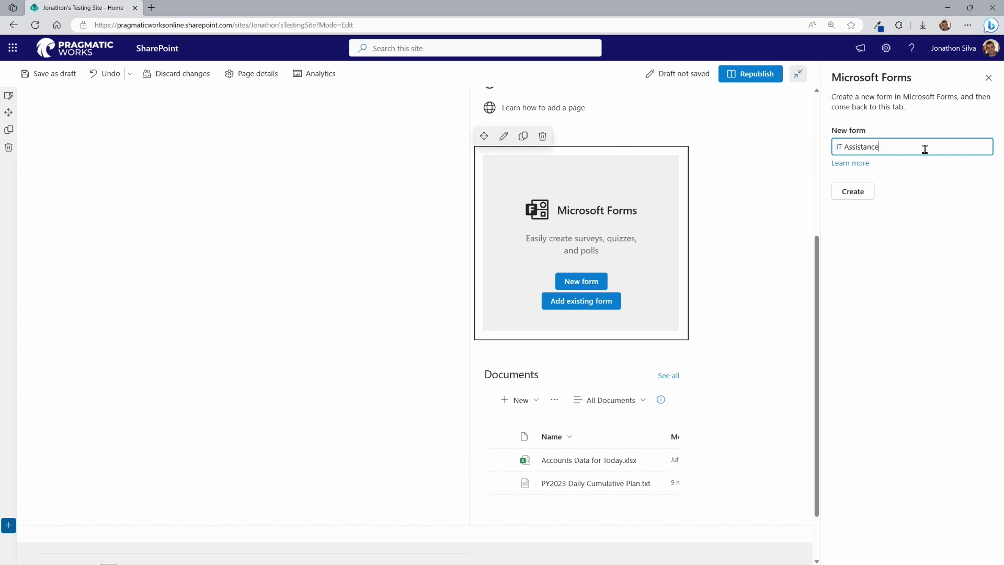
pyautogui.click(854, 192)
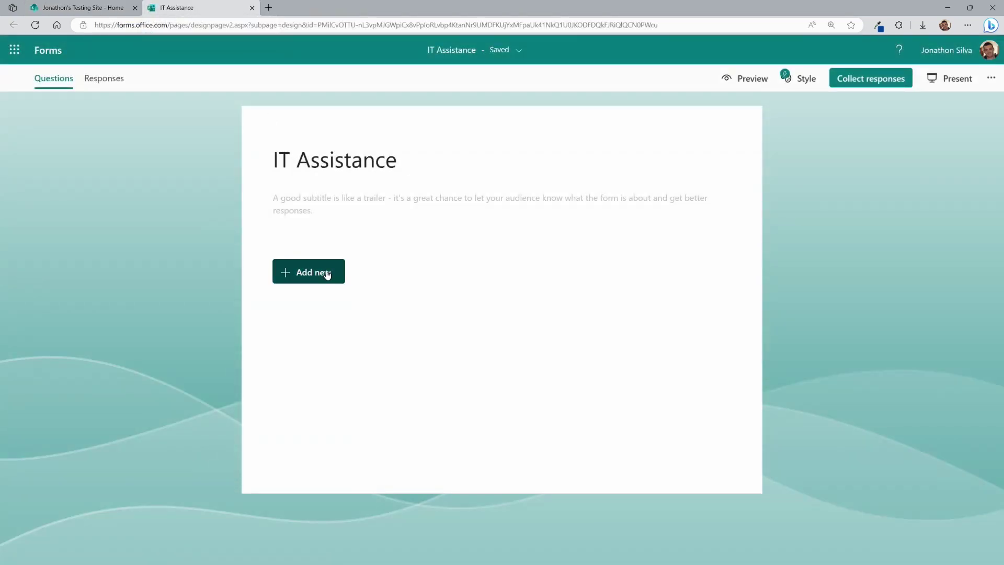
# - Add a Name text question, a Date question, and a Department choice with Marketing, Training, HR, Sales
pyautogui.click(314, 280)
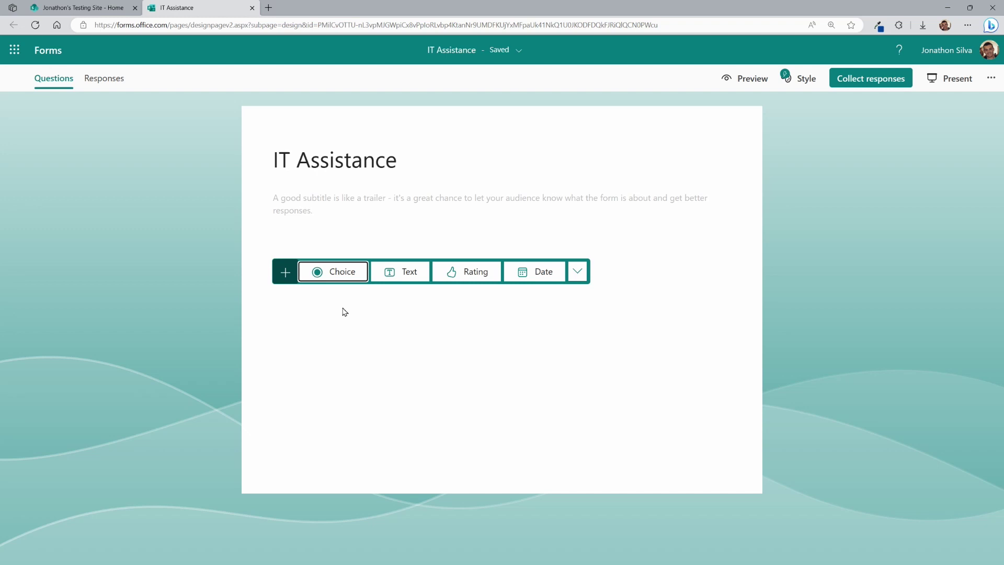
pyautogui.click(401, 272)
pyautogui.write('Name')
pyautogui.click(529, 410)
pyautogui.write('Date')
pyautogui.click(314, 213)
pyautogui.write('Depart')
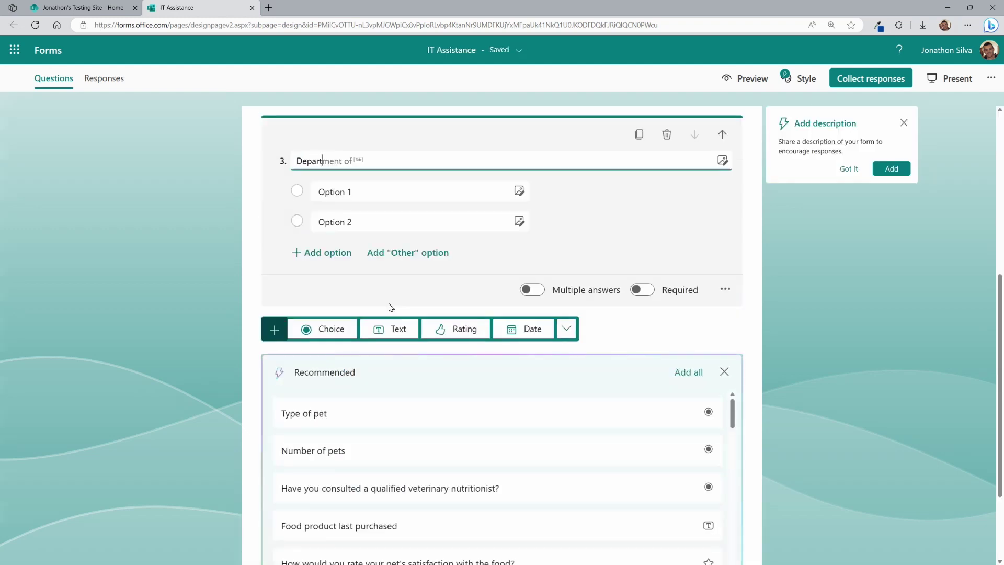
pyautogui.write('ment')
pyautogui.click(335, 191)
pyautogui.write('MarketingTraining')
# - Add text questions 'Device' and 'Explain issue'
pyautogui.click(390, 359)
pyautogui.write('Device')
pyautogui.click(389, 293)
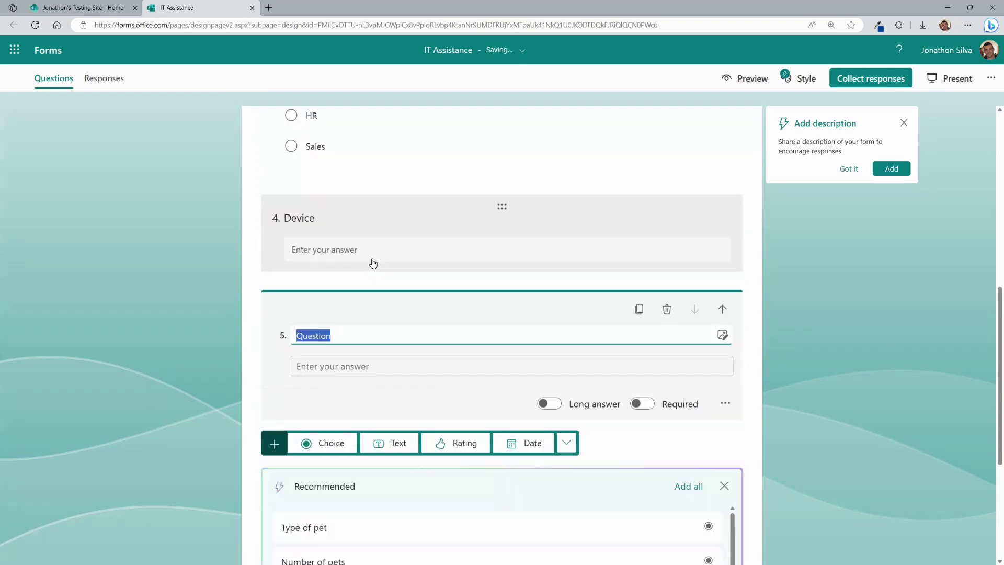
pyautogui.write('Explain issue')
# - Dismiss the add-description tip and return to the SharePoint tab
pyautogui.scroll(8, 727, 481)
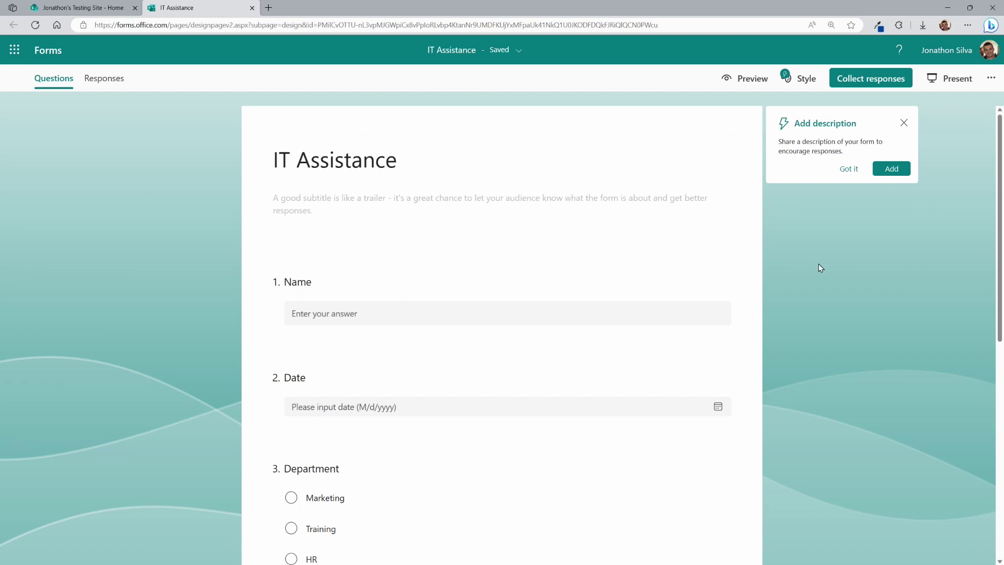
pyautogui.click(847, 169)
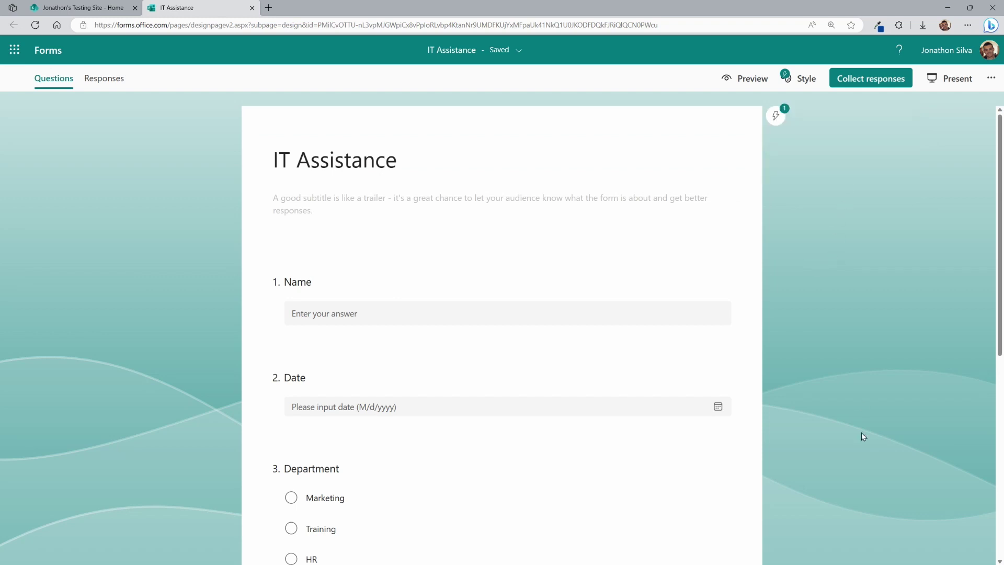
pyautogui.click(107, 6)
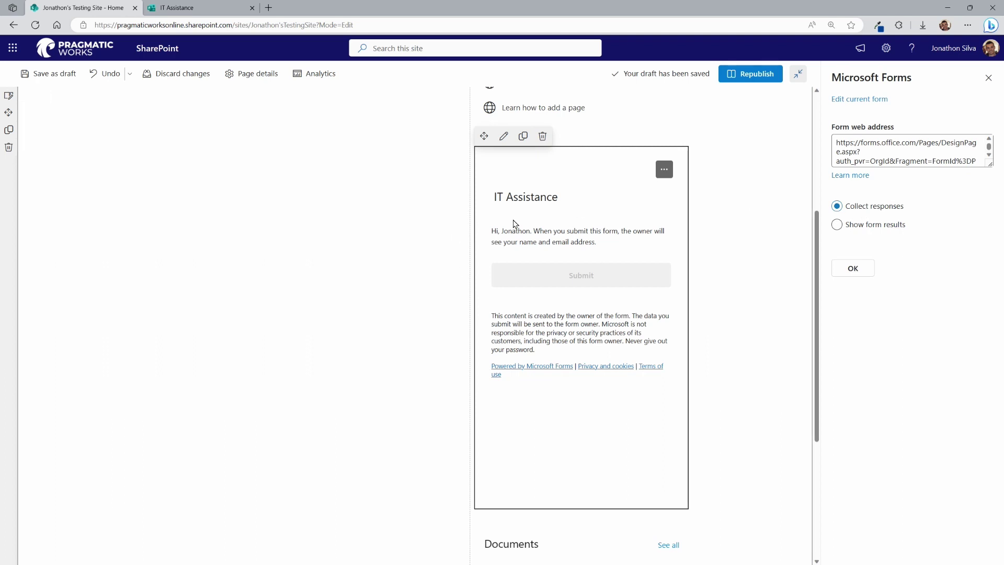
# - Confirm embedding the IT Assistance form in the Forms web part
pyautogui.click(854, 269)
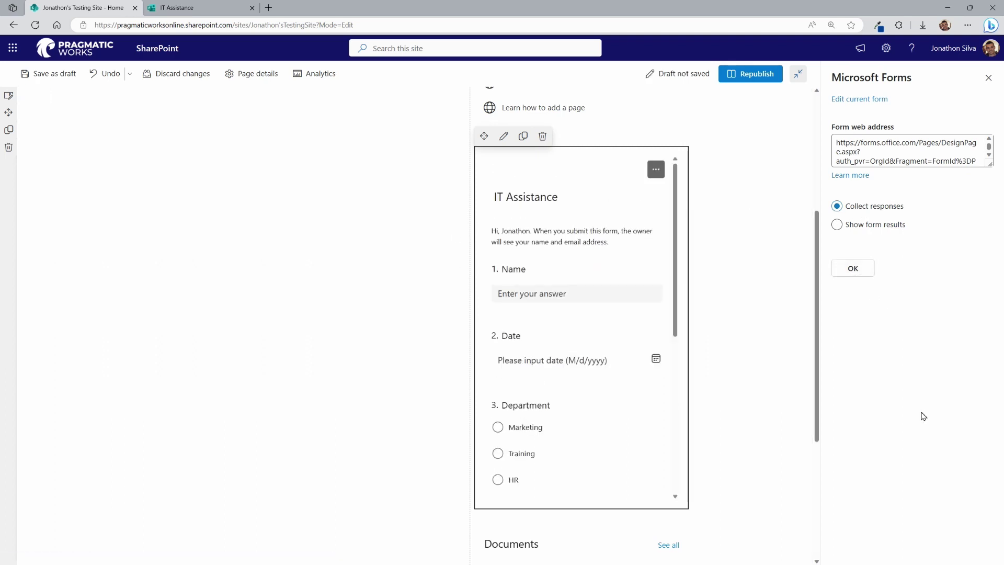
pyautogui.scroll(-10, 601, 262)
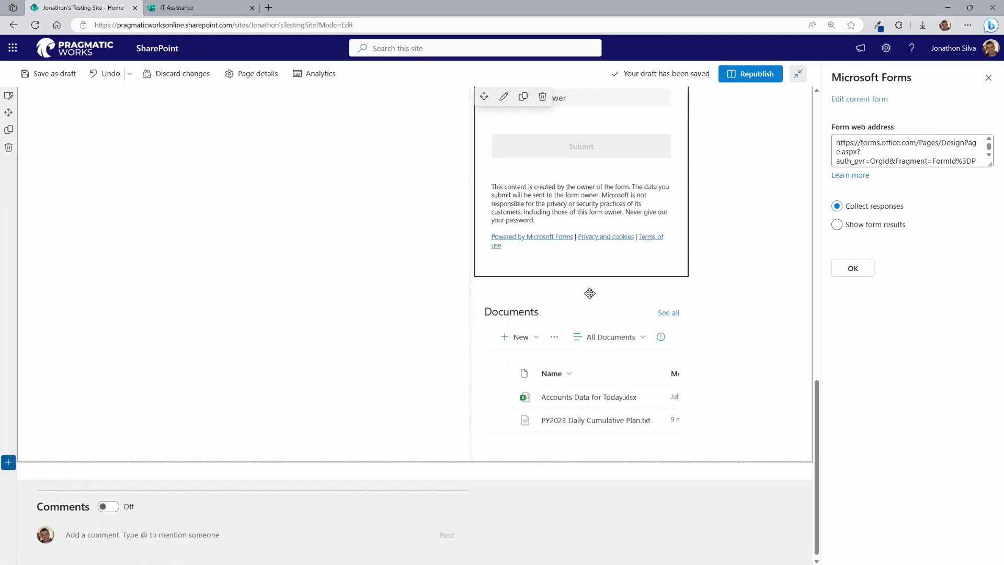
pyautogui.scroll(10, 590, 295)
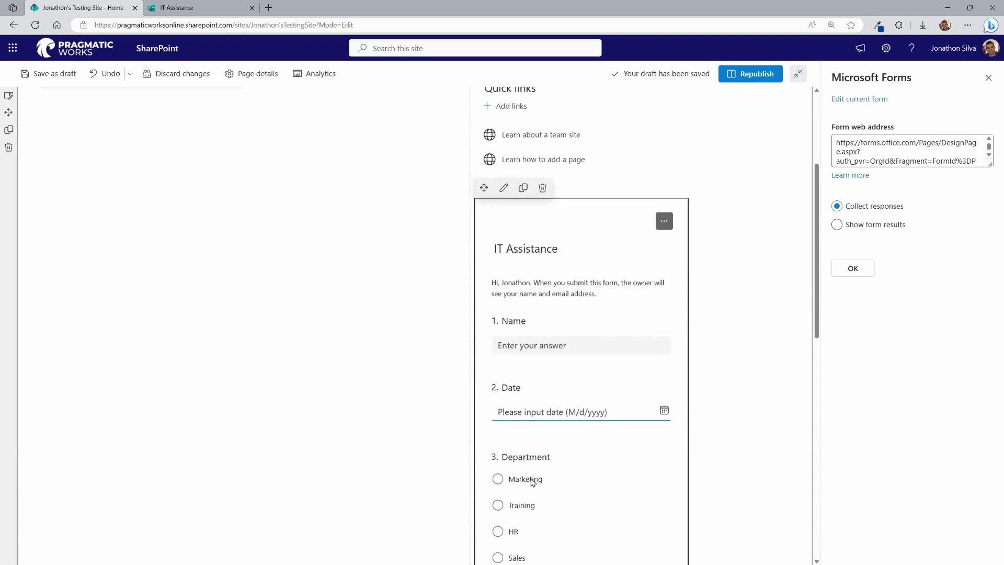
# - Close the separate IT Assistance browser tab
pyautogui.click(201, 7)
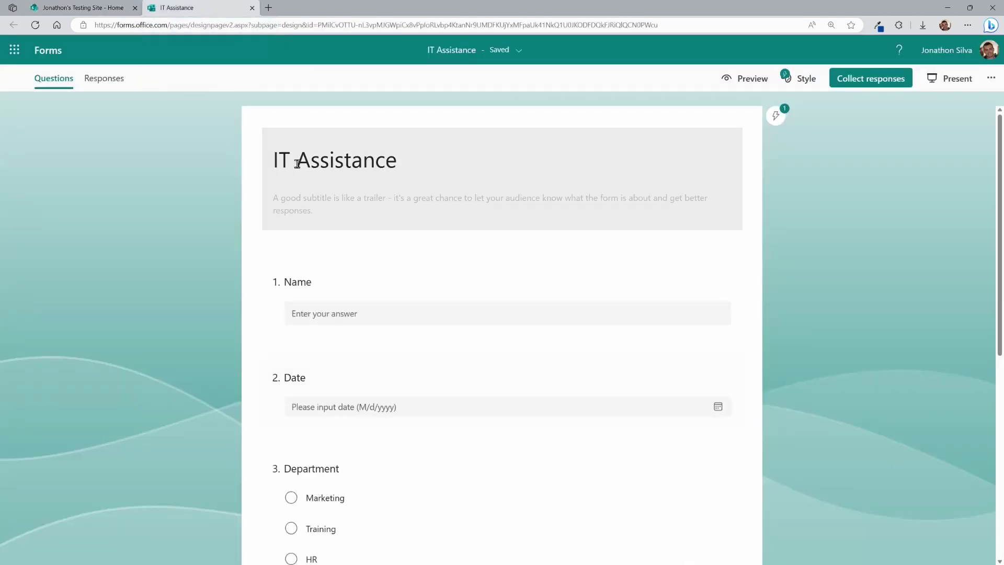
pyautogui.click(252, 8)
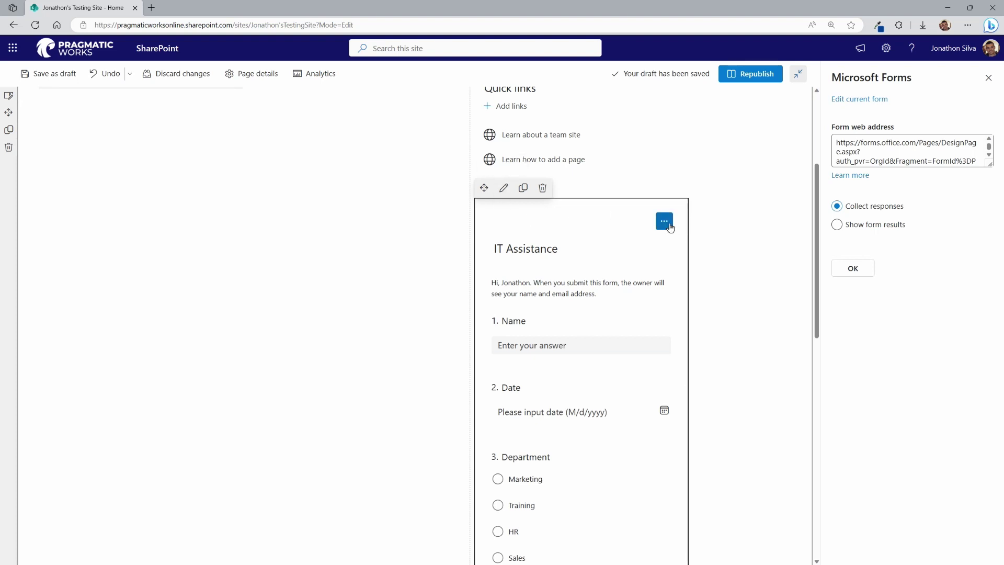
pyautogui.scroll(-10, 596, 259)
pyautogui.scroll(10, 596, 262)
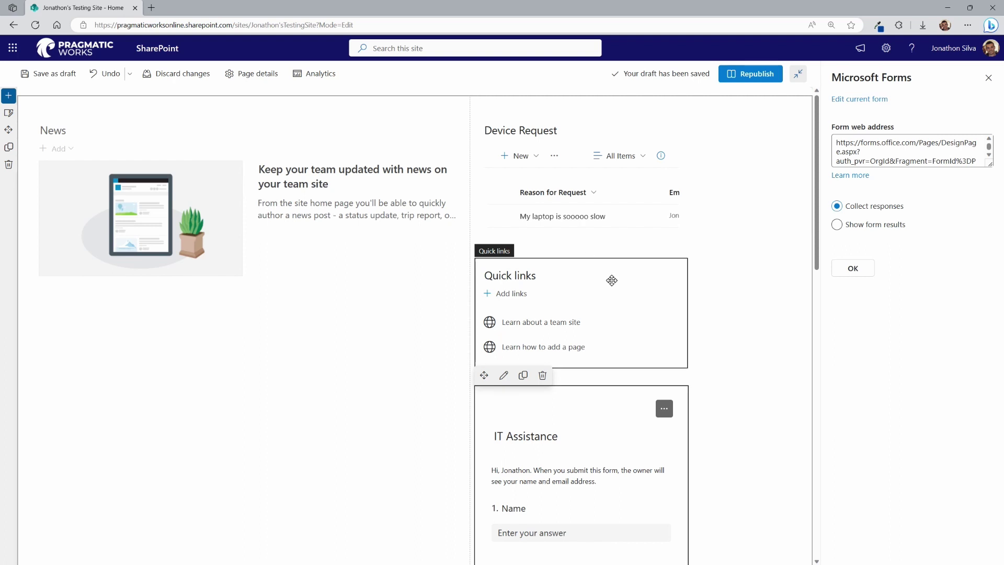
# - Move the Documents web part into the left column under News
pyautogui.scroll(-4, 585, 321)
pyautogui.scroll(-10, 298, 385)
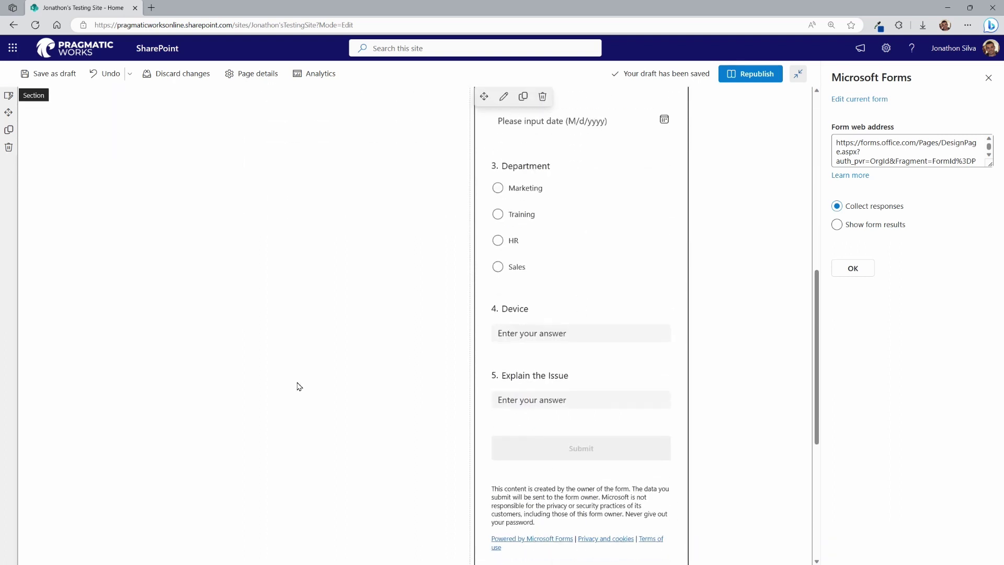
pyautogui.moveTo(192, 192); pyautogui.dragTo(204, 167)
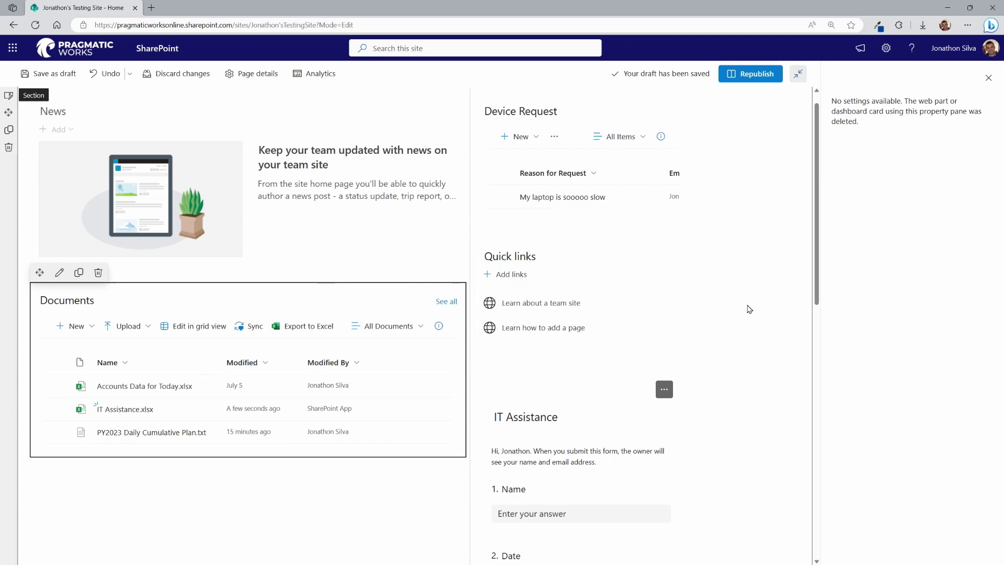
# - Move Quick links below Documents in the left column
pyautogui.scroll(-2, 721, 294)
pyautogui.scroll(-10, 721, 294)
pyautogui.scroll(11, 706, 308)
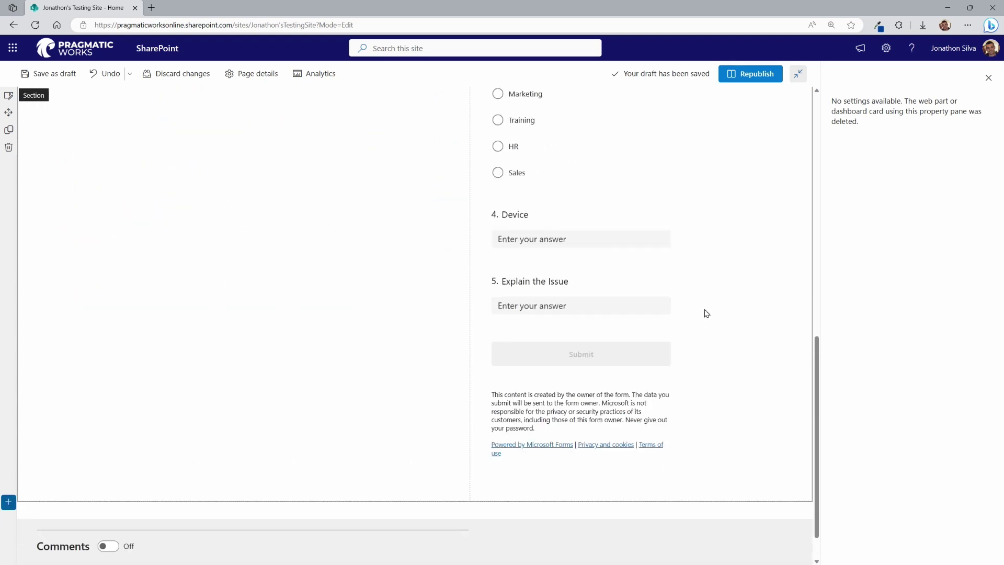
pyautogui.moveTo(497, 298); pyautogui.dragTo(221, 511)
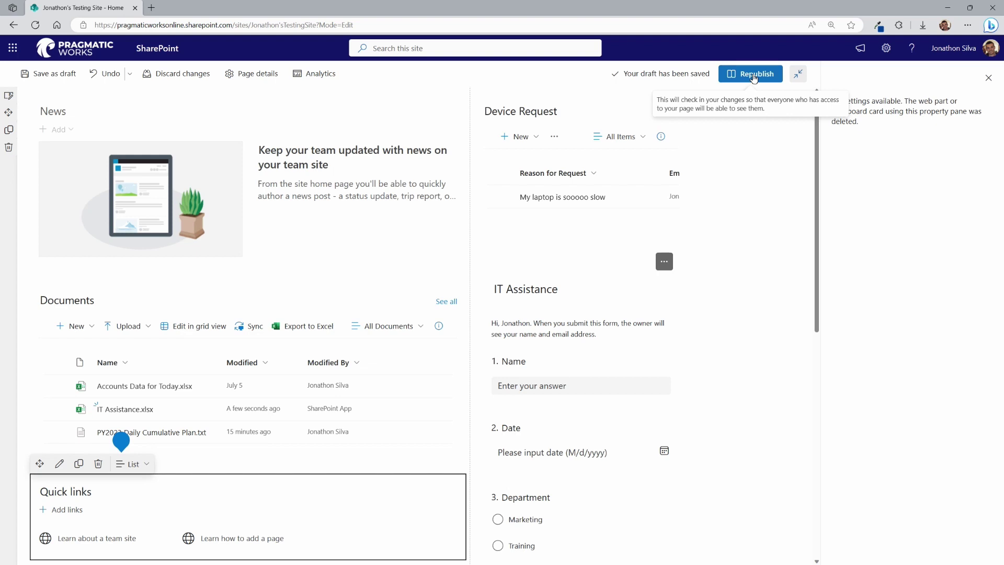
# - Republish the home page and check the Device Request list's New entry options
pyautogui.click(754, 78)
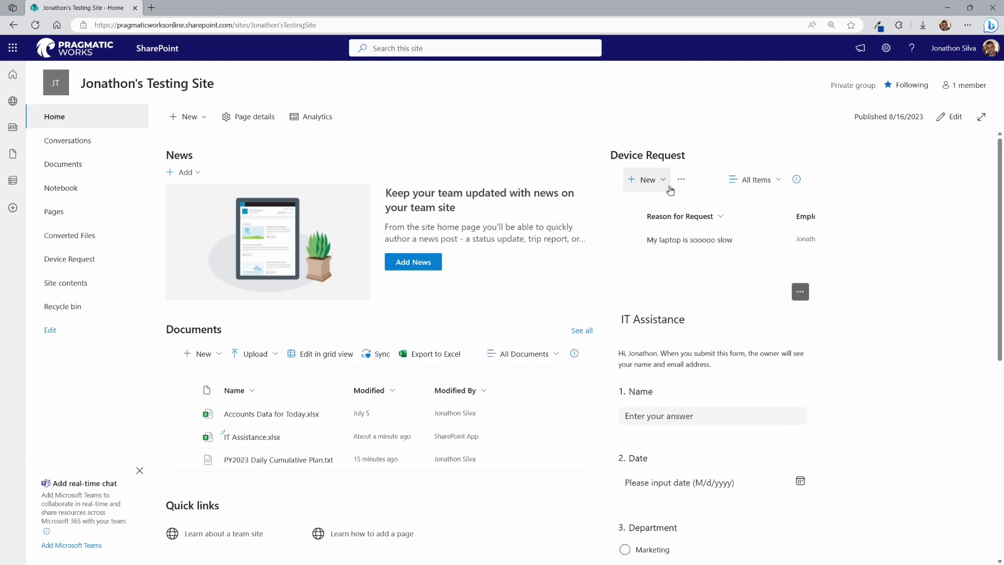
pyautogui.click(652, 185)
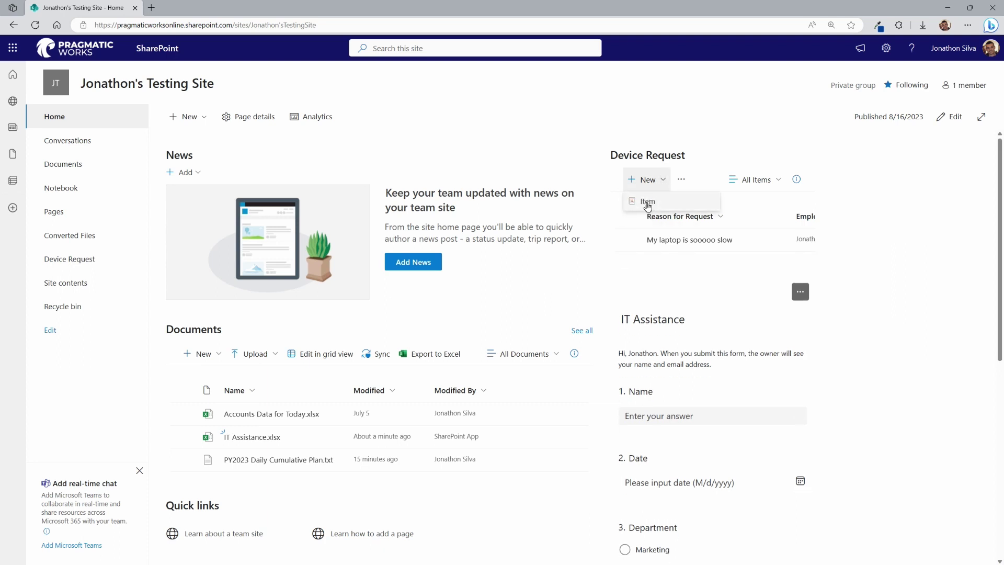
pyautogui.click(738, 128)
# - Test the live IT Assistance form's Name and Explain the Issue answer fields
pyautogui.scroll(-4, 672, 209)
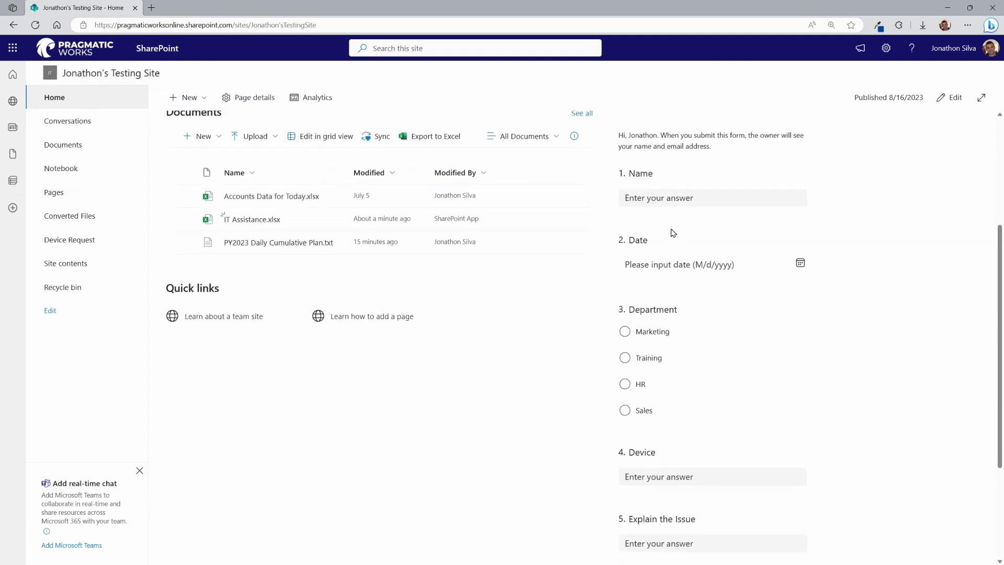
pyautogui.click(691, 202)
pyautogui.scroll(-3, 677, 354)
pyautogui.click(714, 372)
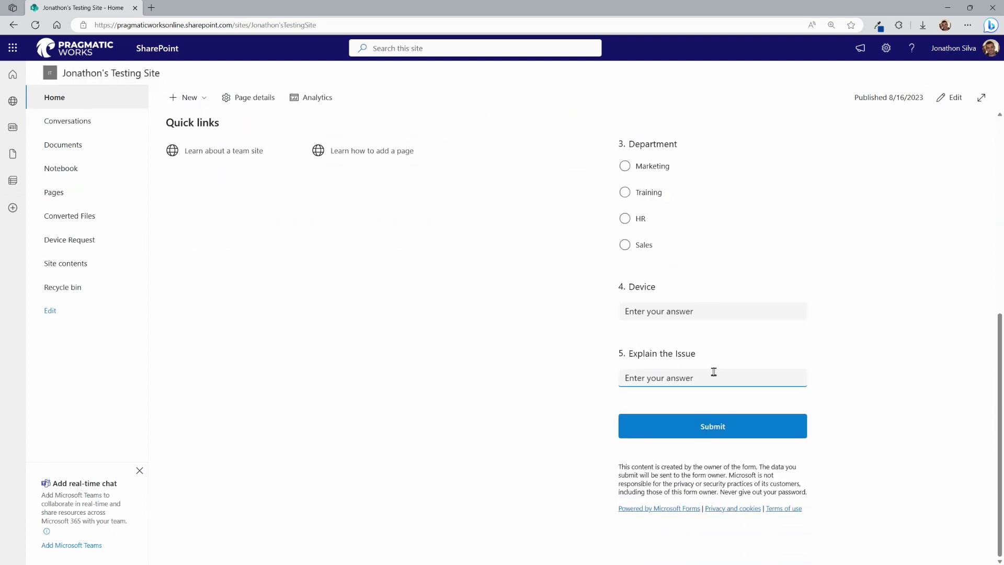